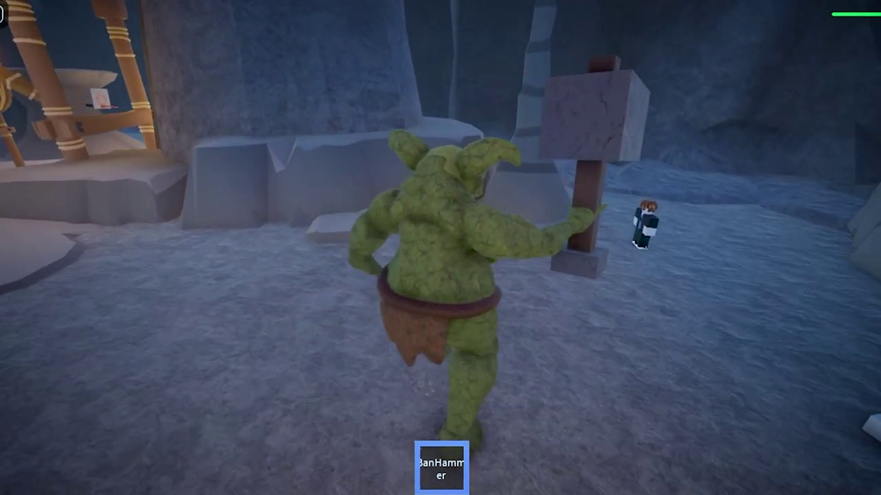
left_click(440, 248)
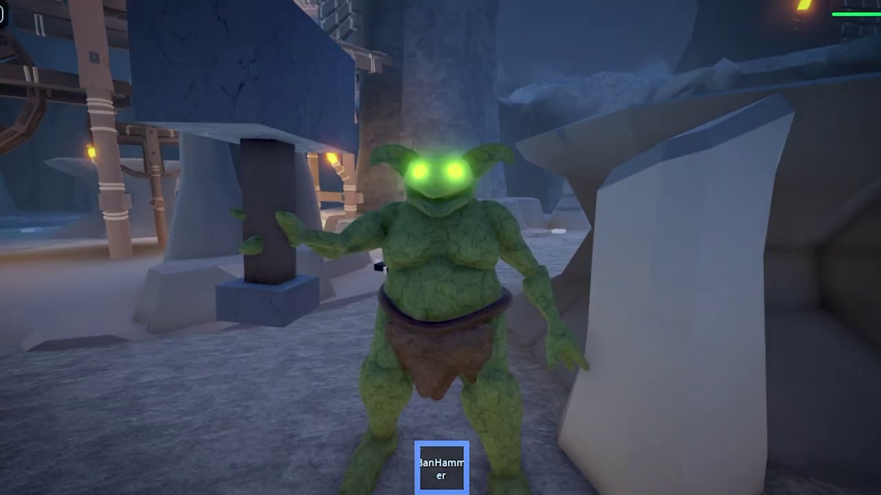
key("s")
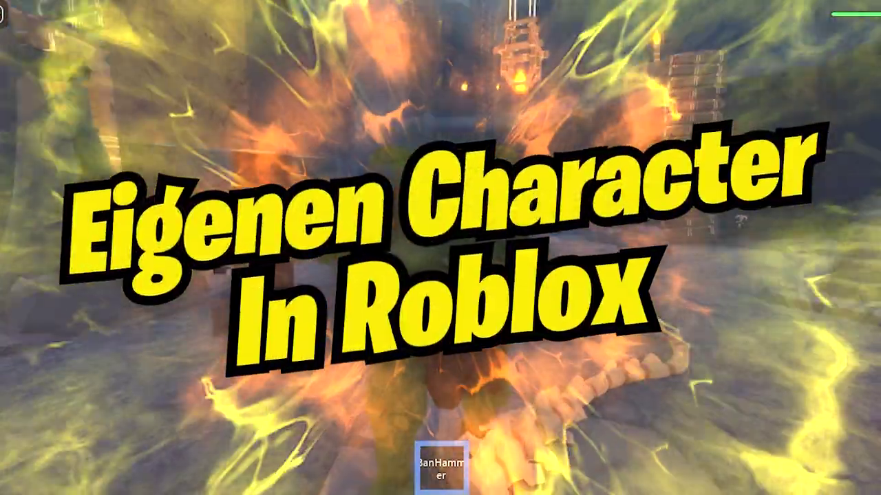
key("s")
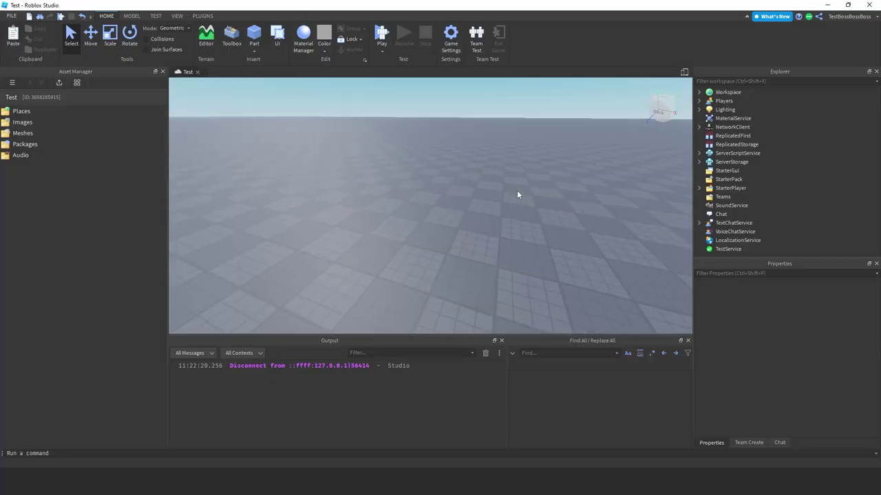
Insert a block part on the baseplate and stretch it upward with the Scale tool.
right_click_drag(517, 191, 517, 191)
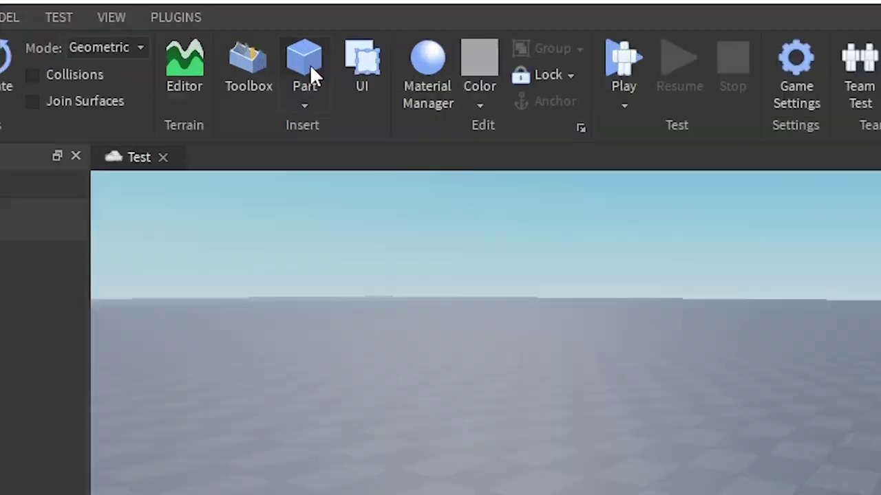
left_click(255, 34)
right_click_drag(437, 215, 438, 215)
key("w")
key("ctrl+2")
key("ctrl+3")
left_click_drag(444, 199, 447, 165)
Duplicate the block and resize the copy into a narrower, much taller block beside the original.
key("ctrl+d")
left_click_drag(485, 211, 514, 216)
left_click_drag(410, 200, 457, 208)
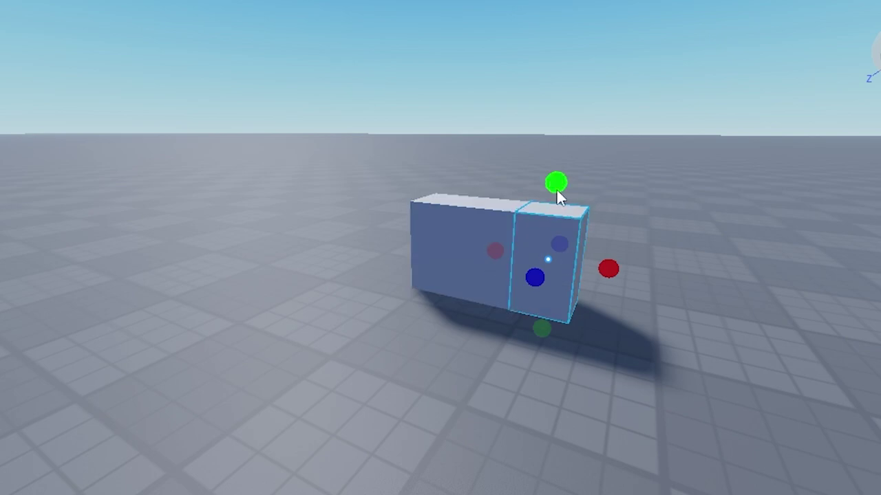
left_click_drag(556, 184, 554, 87)
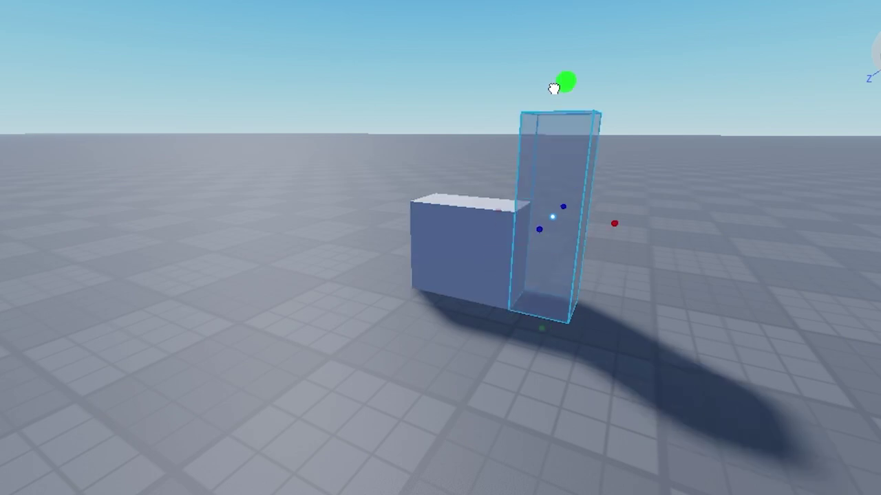
right_click_drag(537, 345, 536, 338)
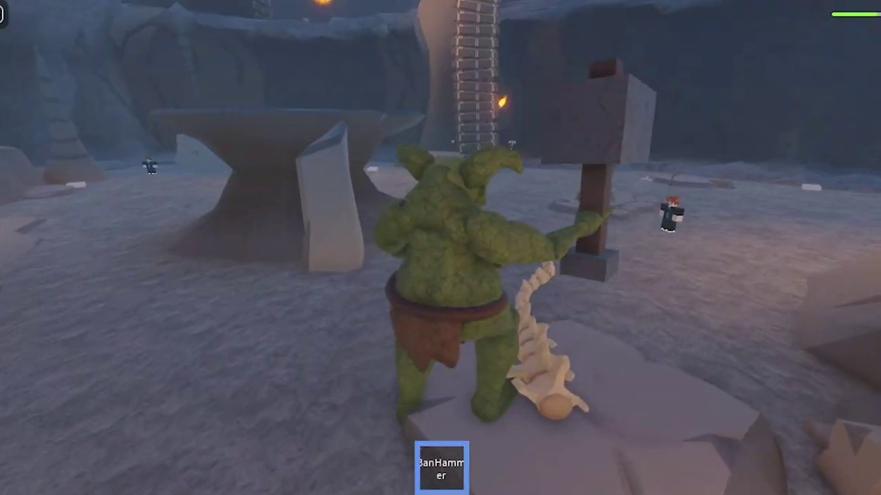
key("w")
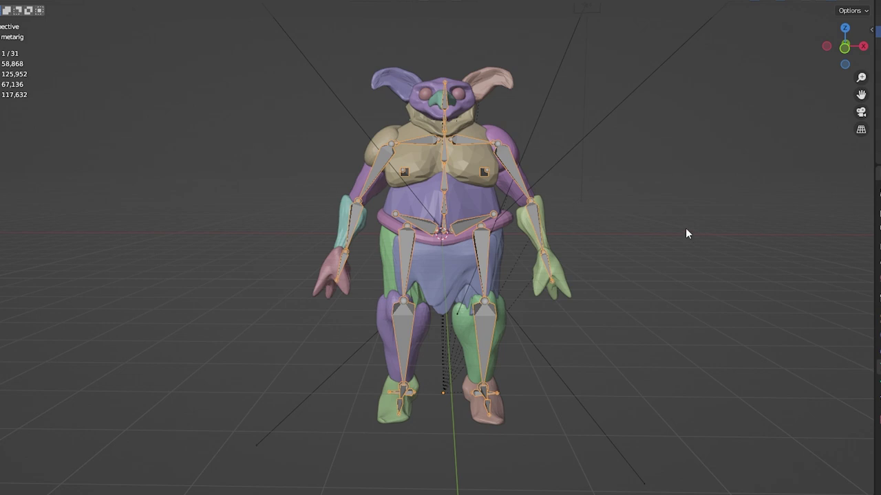
Switch to Blender and examine the rigged goblin character from the front and side.
left_click(678, 218)
middle_click_drag(598, 194, 569, 194)
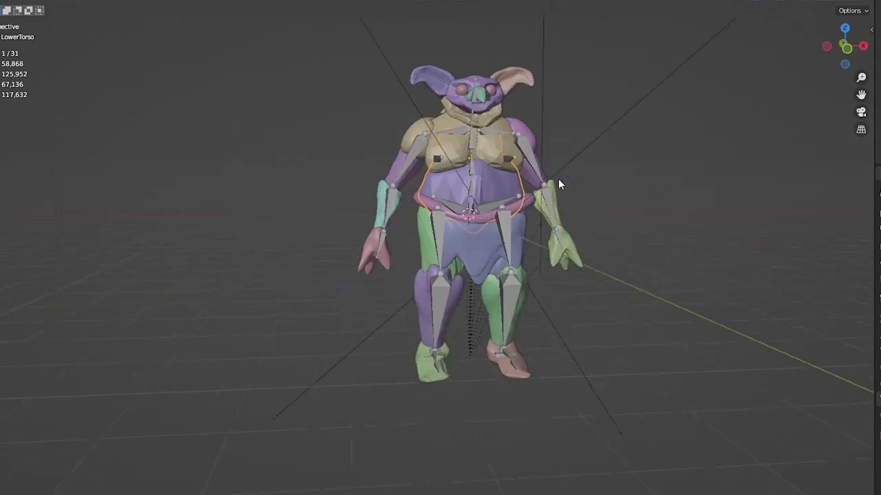
scroll(550, 193, "up", 3)
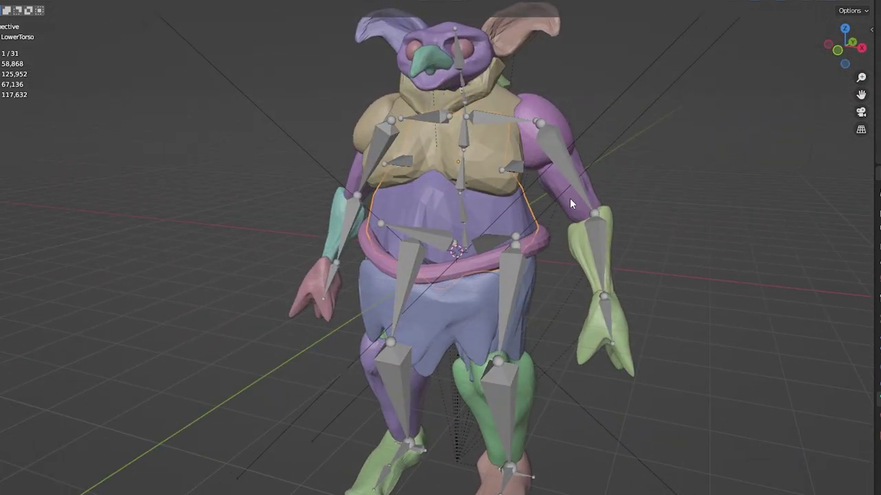
key("KP_1")
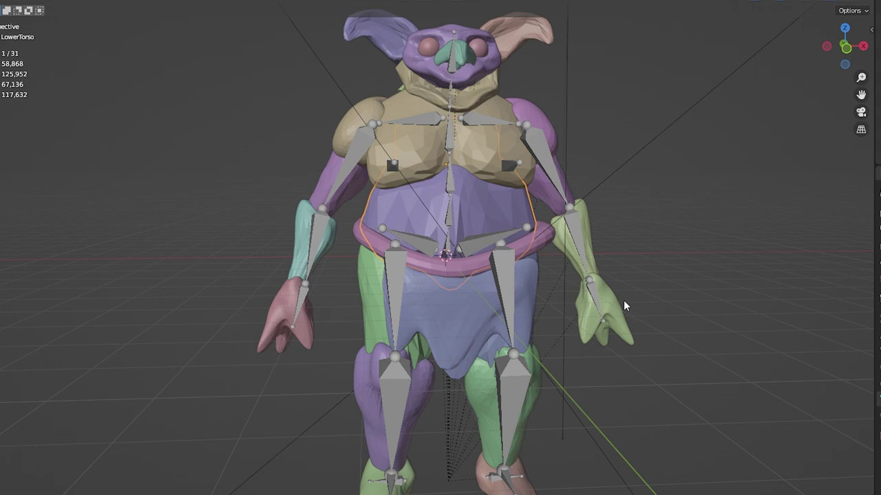
middle_click_drag(530, 250, 545, 277, "shift")
key("alt+a")
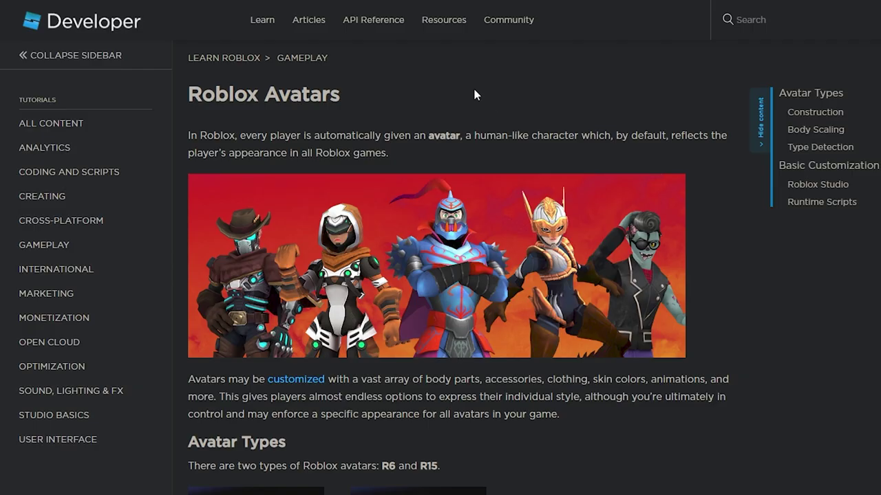
Switch to the Roblox Avatars article and read the section on the R6 and R15 avatar types.
scroll(475, 94, "down", 3)
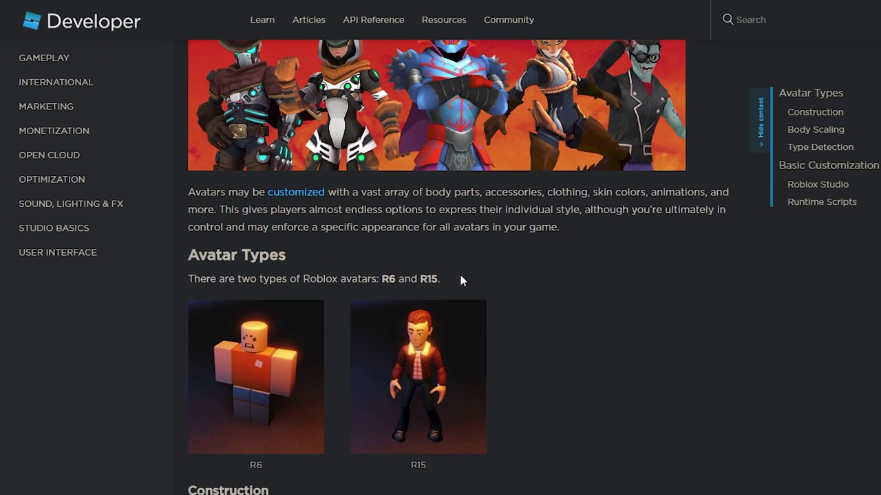
scroll(470, 267, "down", 1)
double_click(428, 216)
scroll(420, 211, "down", 4)
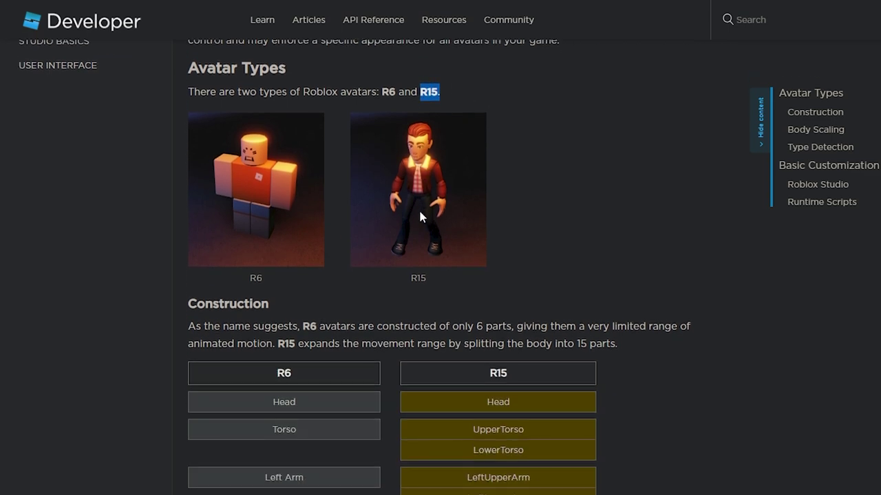
scroll(419, 214, "down", 2)
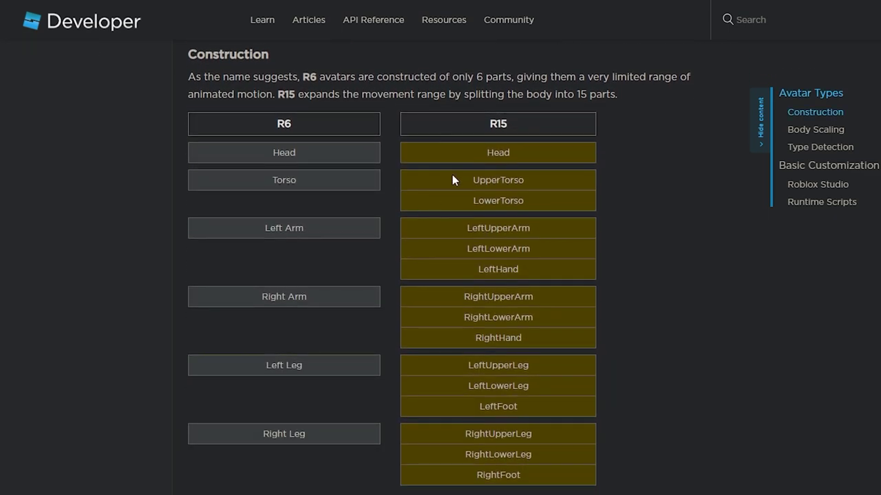
Review the required R15 body part names in the Construction table, from Head to RightFoot.
double_click(525, 151)
double_click(524, 179)
double_click(566, 201)
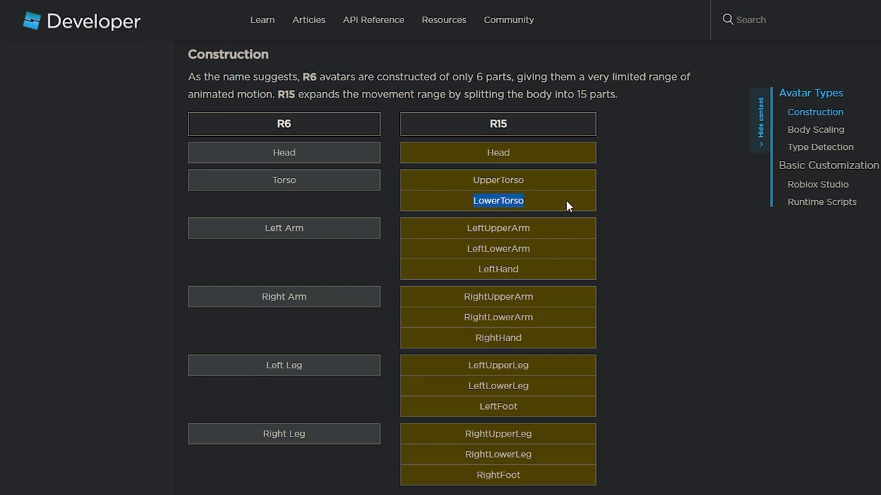
double_click(451, 227)
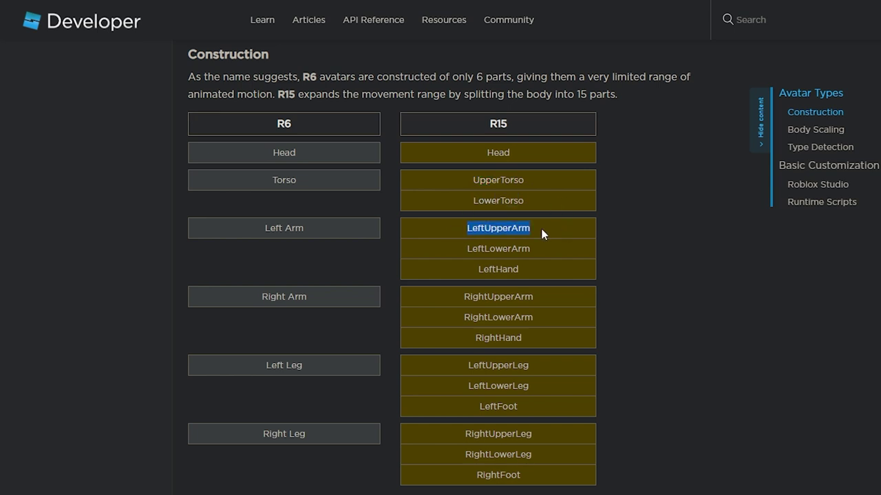
double_click(465, 307)
left_click(490, 317)
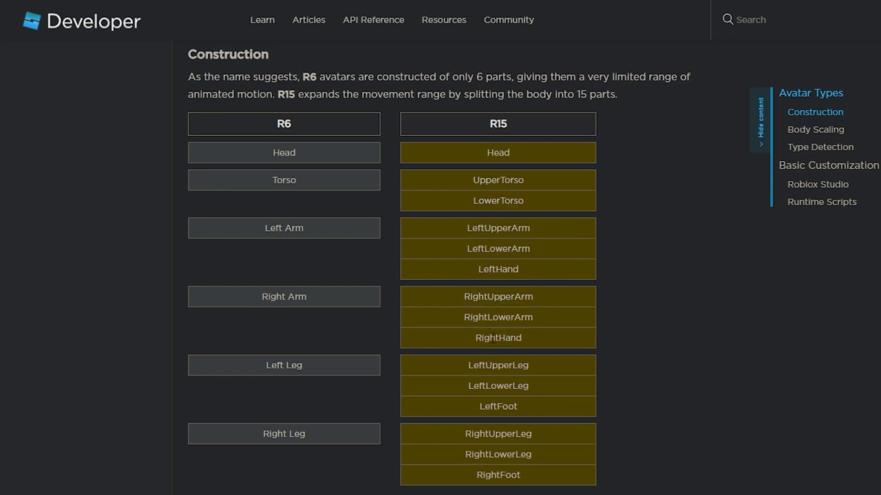
scroll(475, 312, "down", 1)
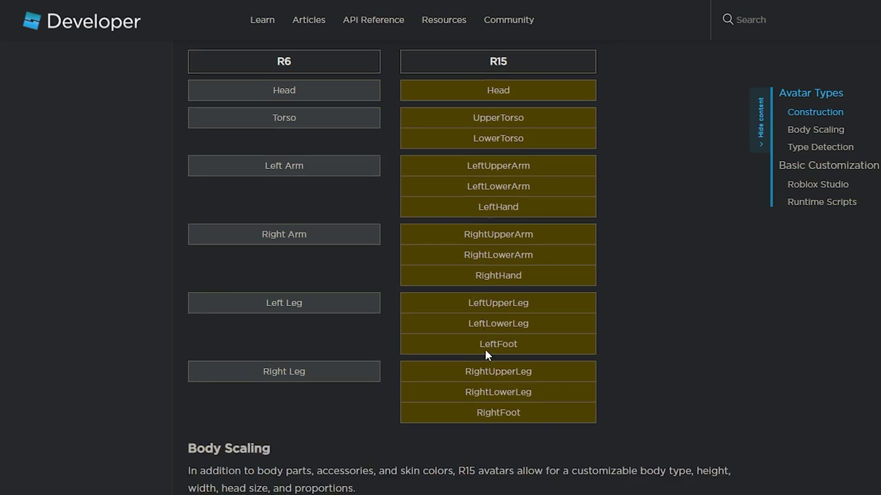
left_click_drag(442, 90, 589, 407)
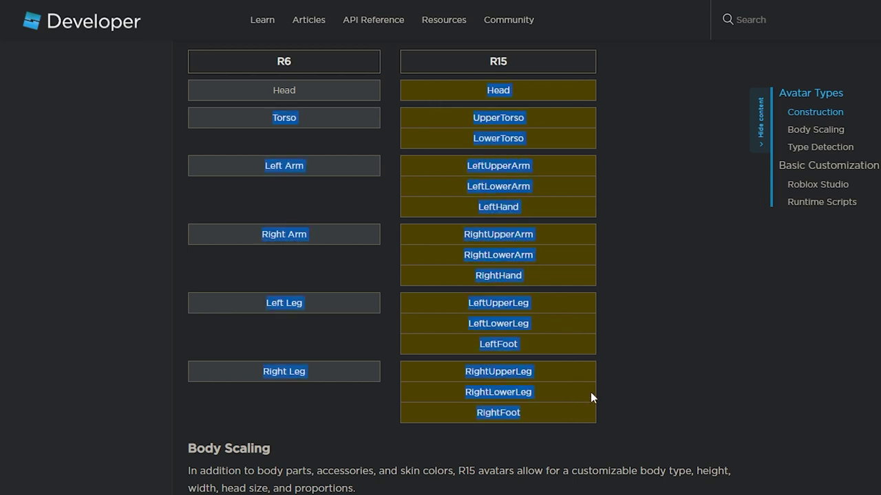
left_click(591, 388)
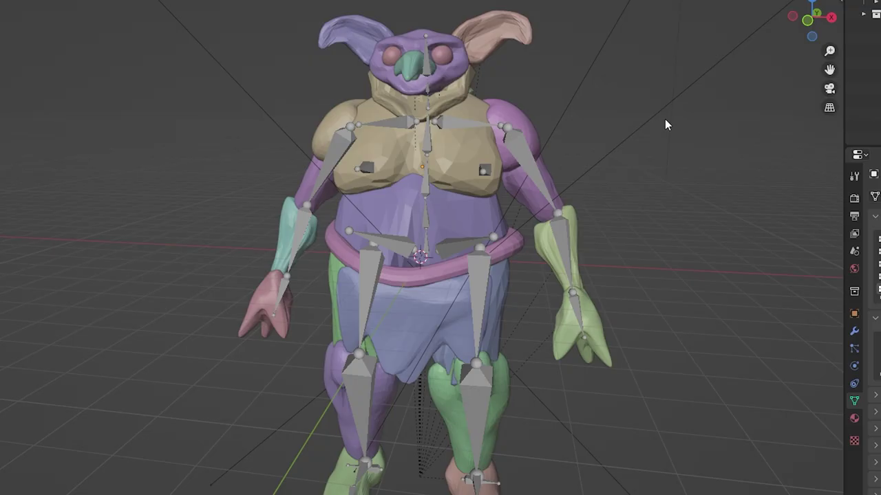
Switch back to Blender and hide the character's metarig armature.
left_click(486, 122)
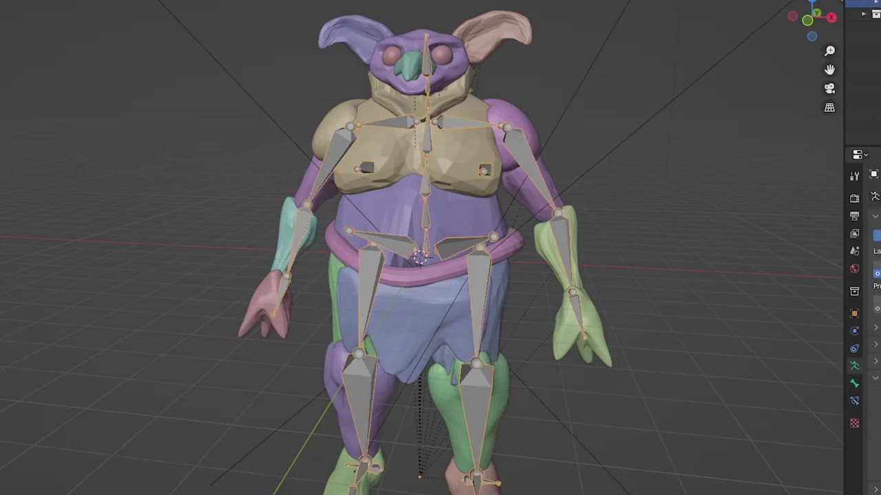
key("h")
mouse_move(513, 112)
middle_mouse_down()
mouse_move(438, 120)
mouse_move(449, 102)
mouse_move(543, 103)
mouse_move(521, 110)
middle_mouse_up()
Preview the character's surface in a different viewport shading mode and return to solid shading.
key("z")
left_click(608, 100)
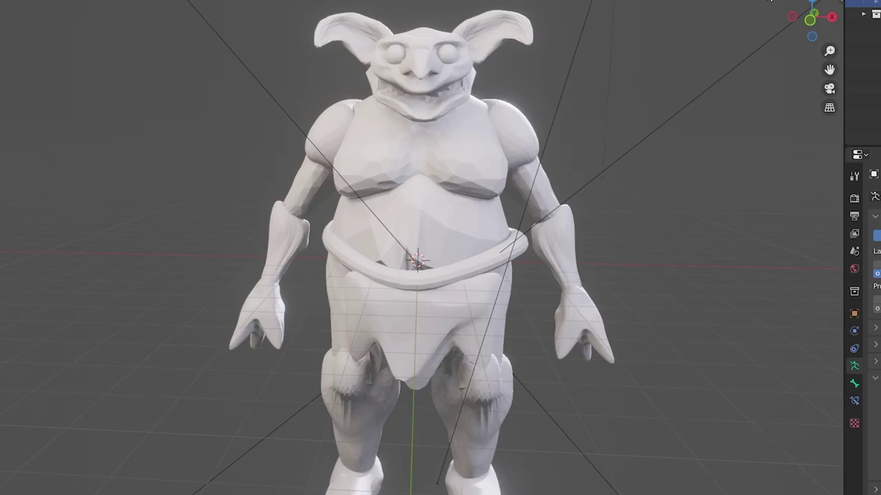
key("z")
key("z")
mouse_move(359, 165)
middle_mouse_down()
mouse_move(319, 177)
mouse_move(342, 191)
mouse_move(393, 155)
mouse_move(355, 170)
mouse_move(372, 169)
middle_mouse_up()
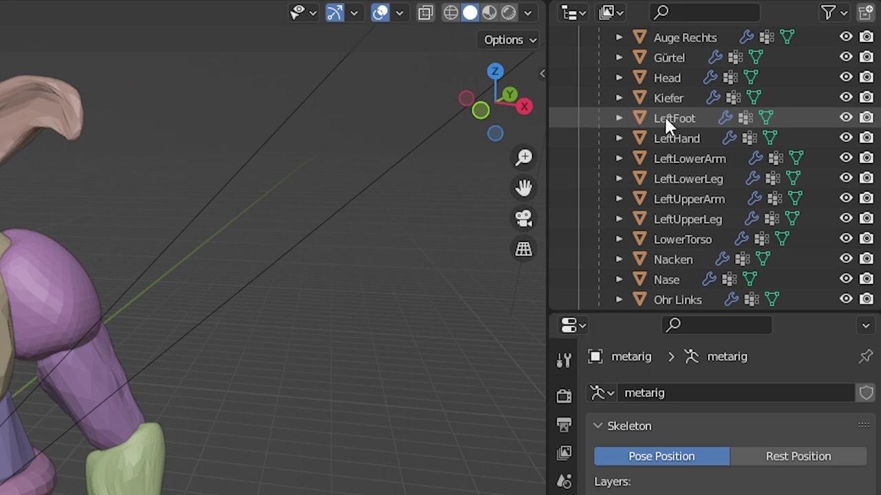
Check the R15 object names in the Outliner by selecting the entries from LeftFoot through LowerTorso one after another.
left_click(664, 117)
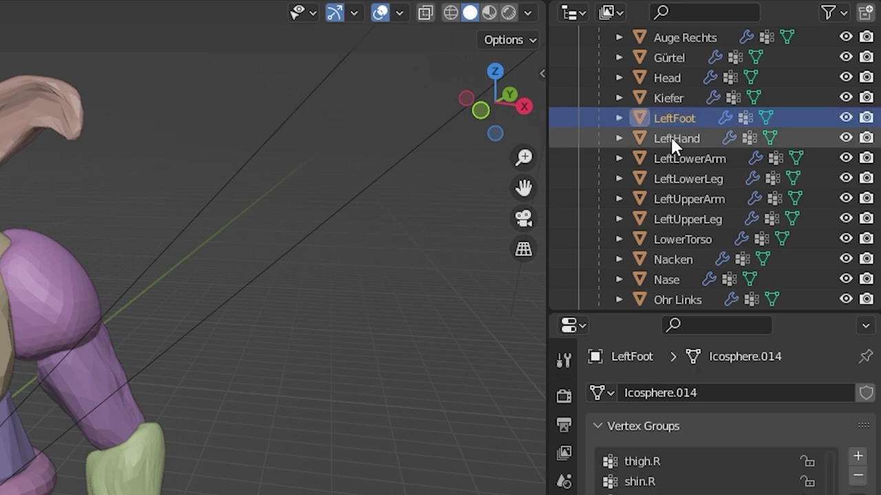
left_click(671, 138)
left_click(673, 159)
left_click(679, 180)
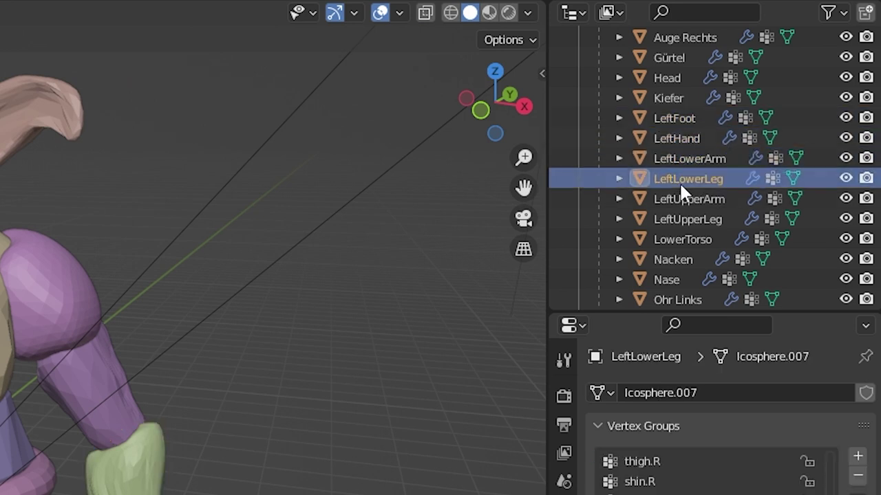
left_click(676, 204)
left_click(676, 220)
left_click(673, 239)
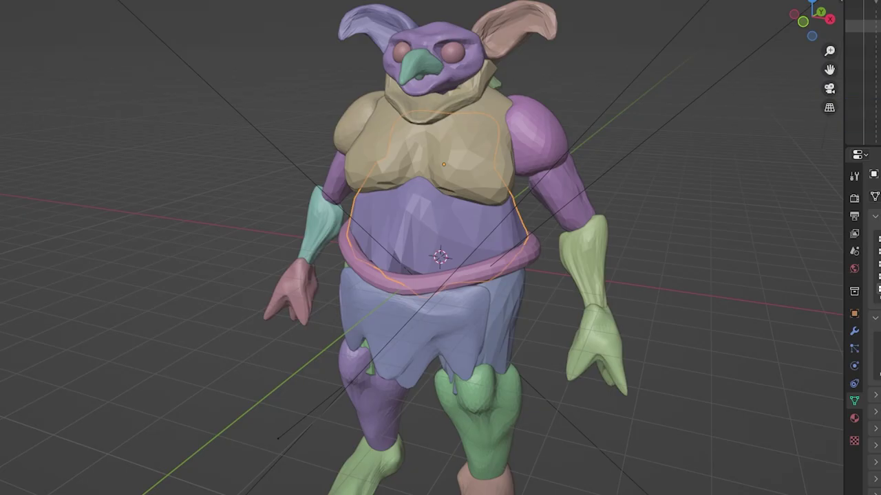
Examine the separate head, ear, shoulder and torso pieces by selecting them individually on the model.
left_click(876, 5)
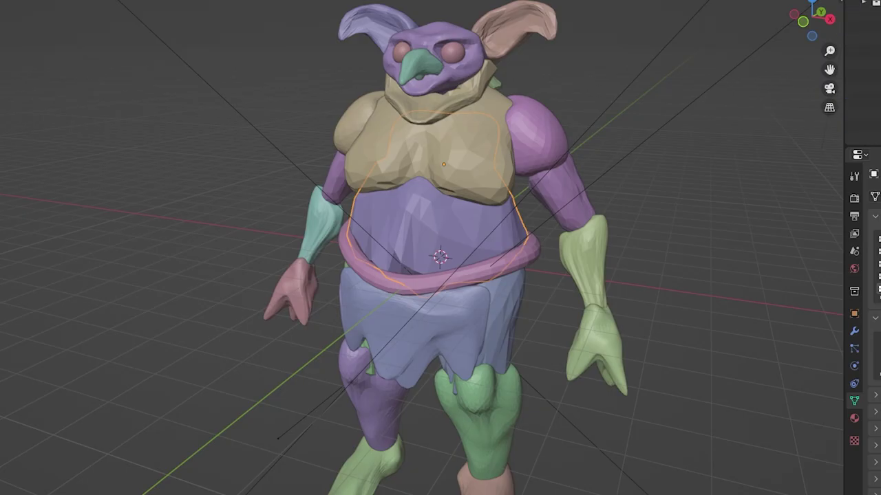
mouse_move(530, 112)
middle_mouse_down()
mouse_move(563, 100)
mouse_move(485, 106)
mouse_move(491, 137)
mouse_move(543, 119)
middle_mouse_up()
scroll(490, 134, "up", 3)
left_click(534, 102)
left_click(350, 86)
left_click(387, 117)
left_click(445, 122)
left_click(399, 137)
middle_click_drag(399, 137, 377, 133)
left_click(429, 200)
Examine the character's lower body pieces and its back, including the separate neck piece.
scroll(427, 206, "down", 2)
middle_click_drag(404, 323, 386, 107, "shift")
scroll(390, 152, "up", 3)
left_click(399, 227)
middle_click_drag(399, 227, 525, 252)
left_click(558, 225)
middle_click_drag(558, 224, 769, 212)
scroll(769, 212, "up", 2)
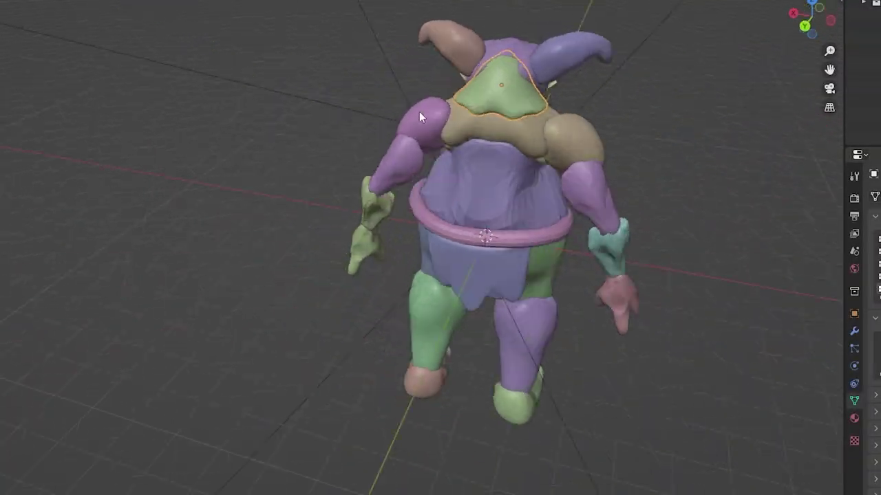
middle_click_drag(419, 111, 335, 69)
scroll(337, 76, "up", 2)
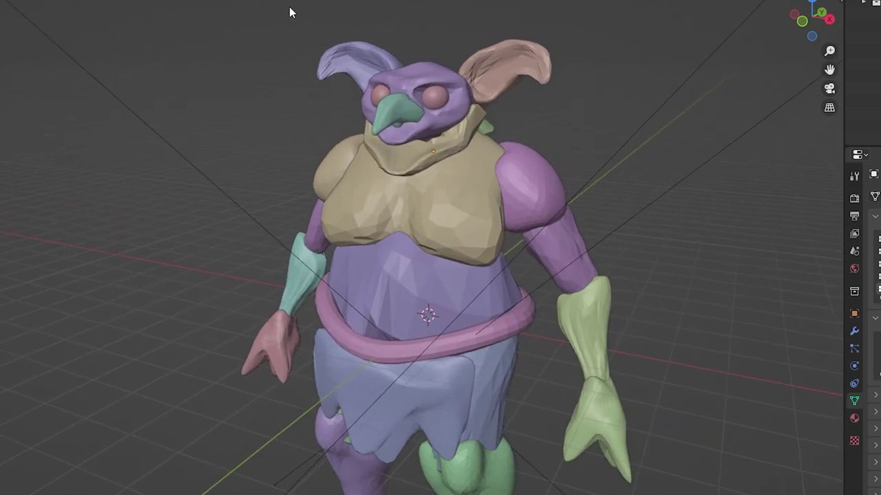
Box-select the head, torso and upper arm pieces and apply smooth shading to them.
left_click_drag(289, 6, 524, 217)
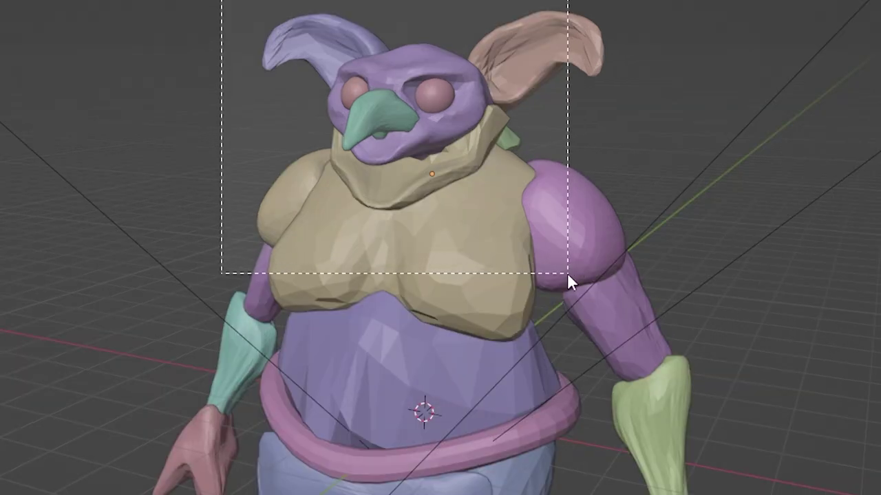
left_click_drag(567, 273, 554, 275)
scroll(509, 271, "up", 4)
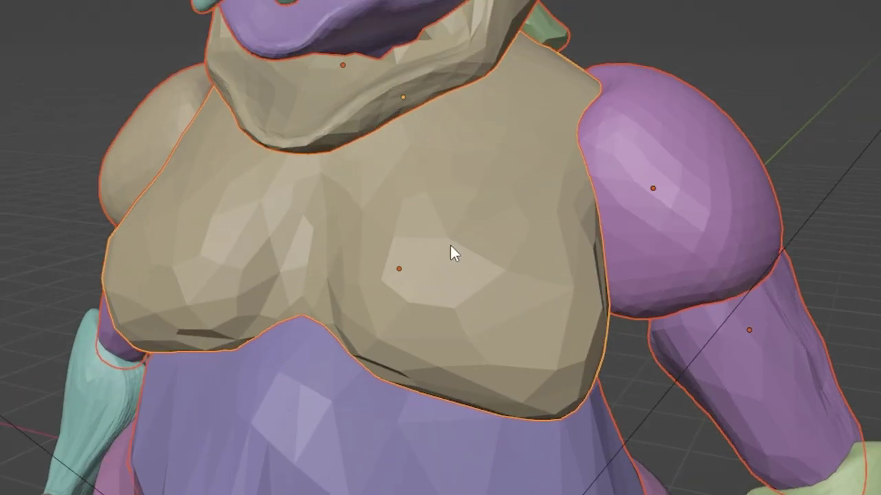
right_click(448, 222)
left_click(447, 221)
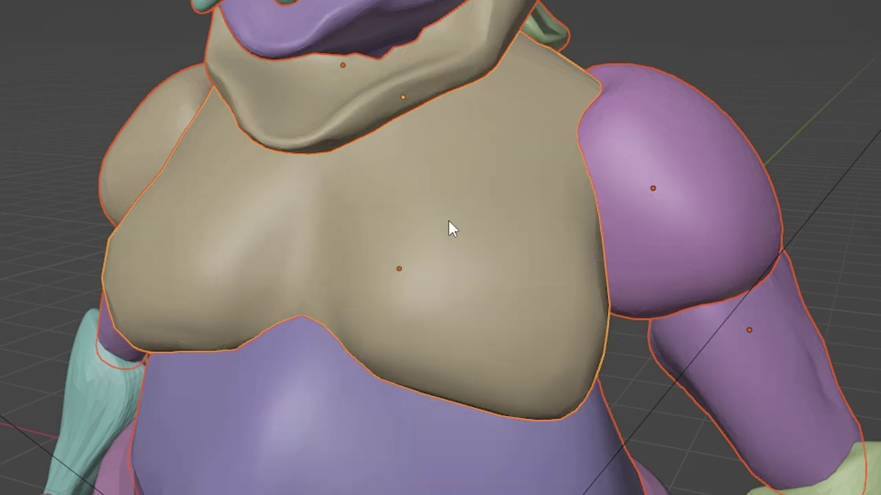
Select all parts of the character and set their subdivision level to 0.
scroll(447, 218, "down", 3)
left_click(200, 88)
middle_click_drag(200, 88, 440, 157)
key("a")
key("ctrl+0")
left_click(232, 68)
middle_click_drag(232, 68, 257, 83)
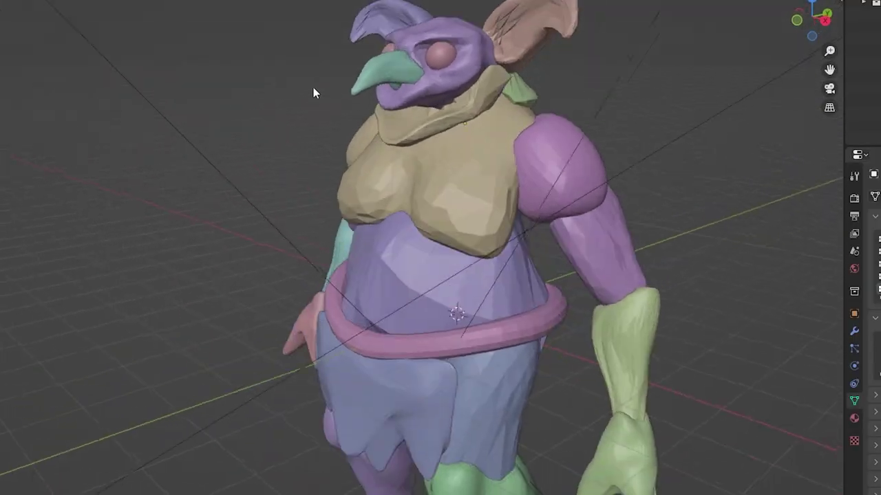
Undo the last two changes to the character.
middle_click_drag(313, 93, 352, 79)
key("ctrl+z")
key("ctrl+z")
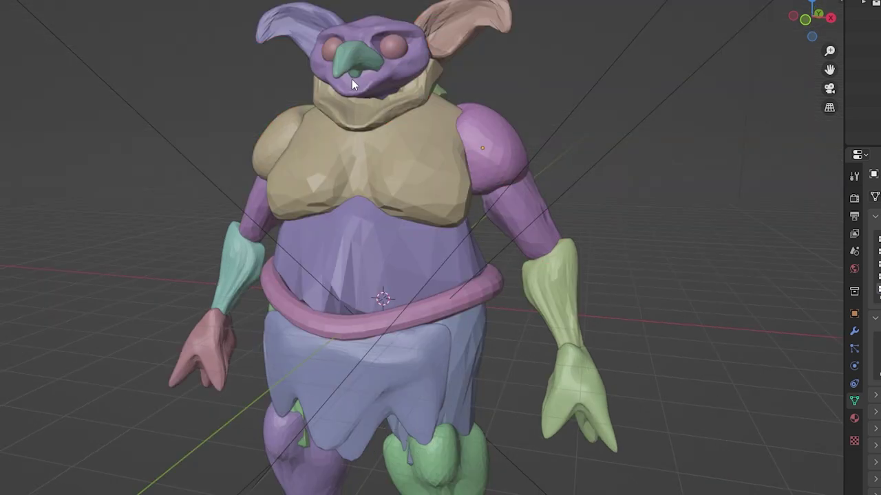
Set up an FBX export of the upper torso piece, limited to selected objects, with a scale of 0.01.
left_click(361, 77)
left_click(381, 120)
left_click(376, 130)
left_click(56, 16)
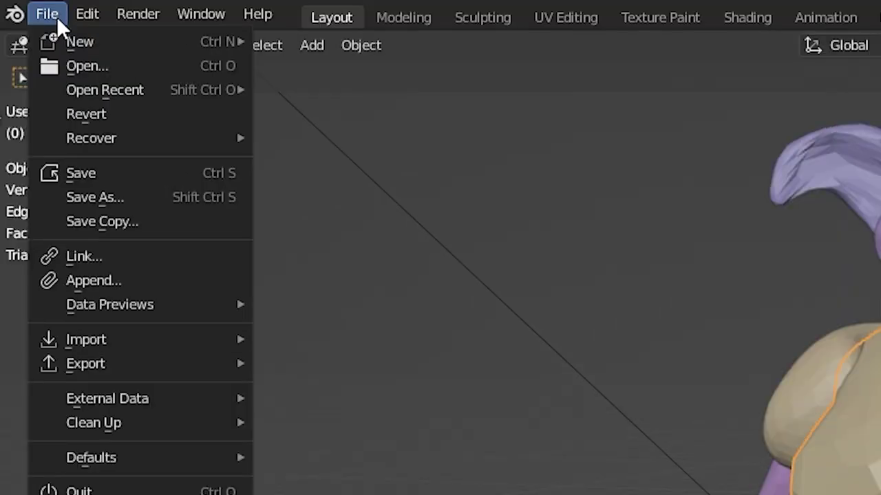
mouse_move(168, 370)
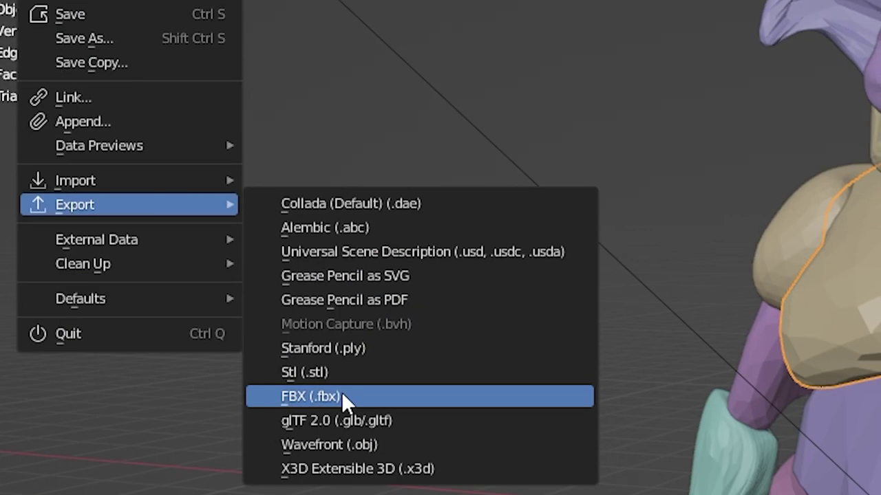
left_click(341, 393)
left_click(756, 344)
type("0.01")
key("Return")
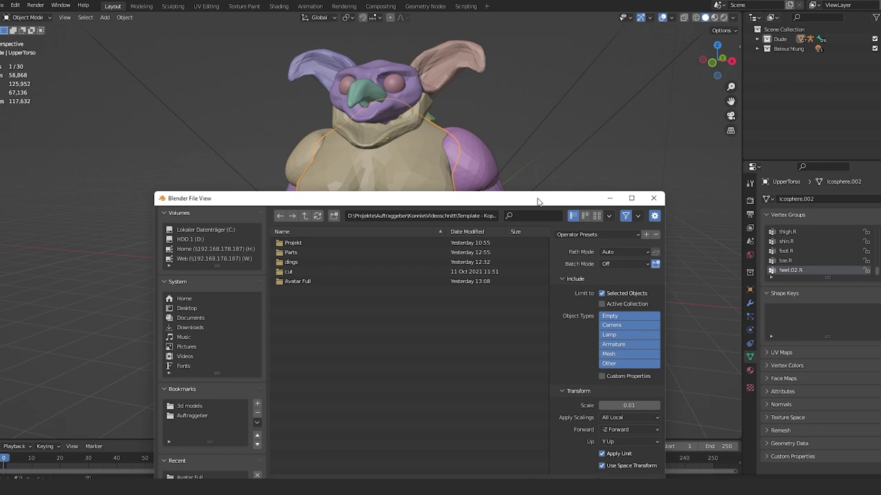
left_click_drag(538, 201, 537, 284)
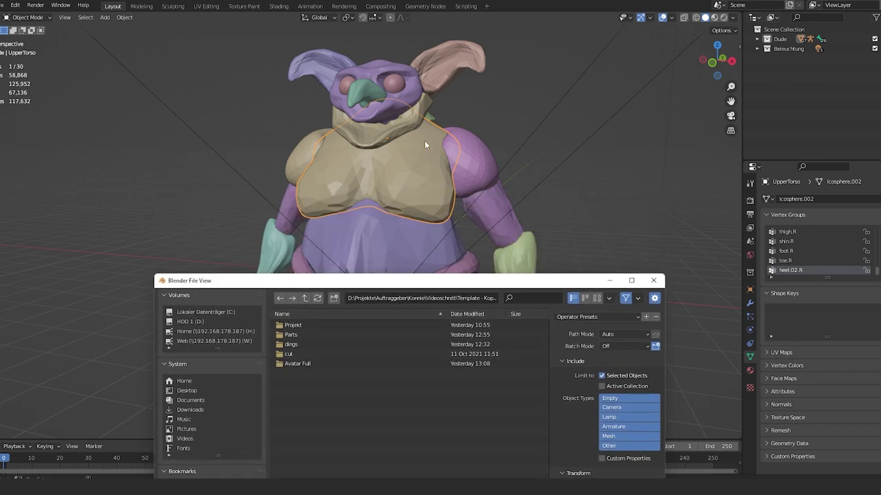
left_click(656, 280)
middle_click_drag(601, 204, 499, 200)
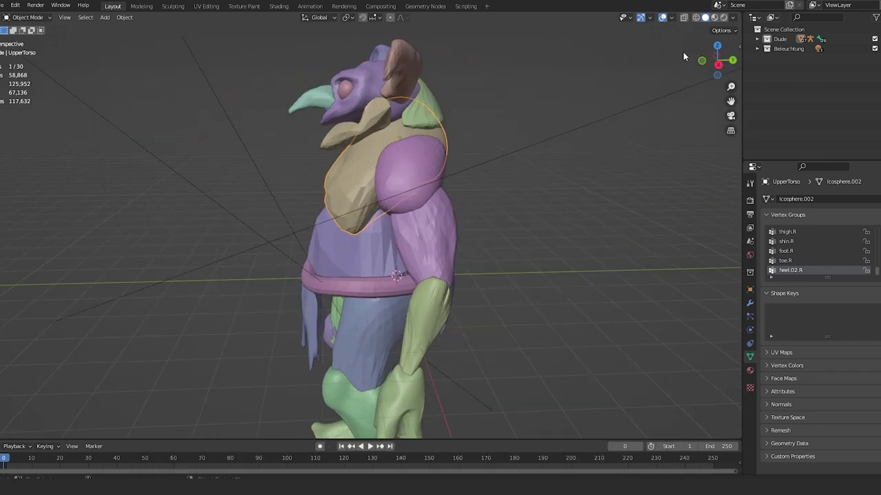
left_click_drag(718, 66, 445, 115)
middle_click_drag(379, 161, 430, 142)
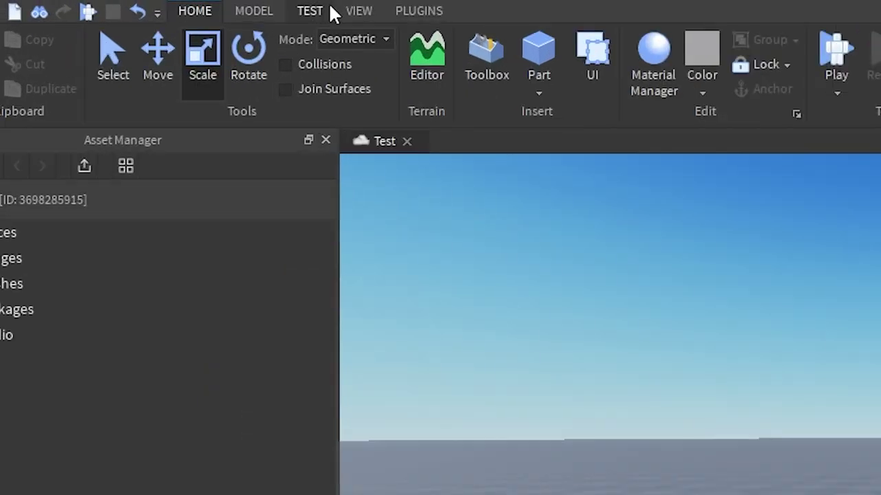
Switch to Roblox Studio and select all body part files from Gürtel.fbx through UpperTorso.fbx for import into the Meshes folder.
left_click(164, 4)
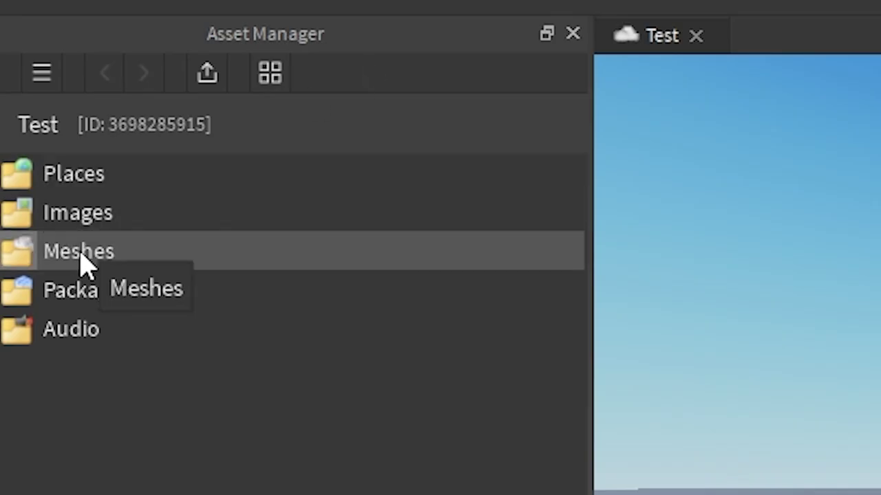
right_click(82, 258)
left_click(172, 324)
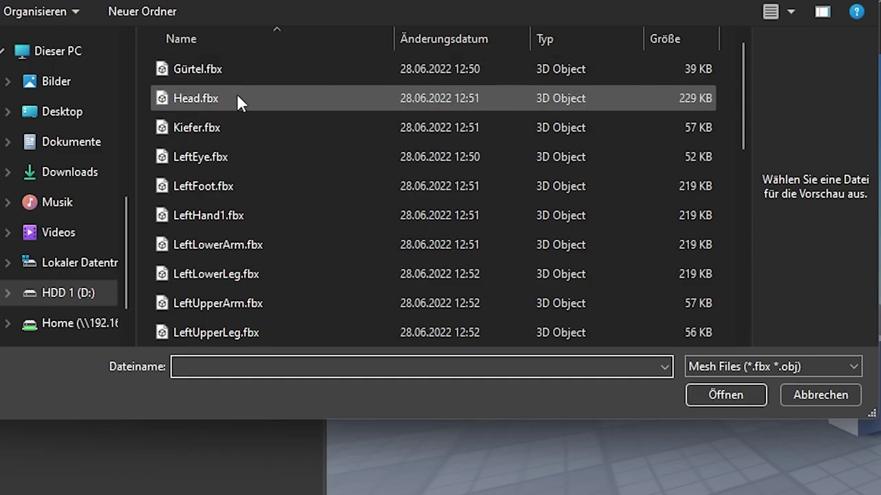
left_click(220, 68)
scroll(249, 258, "down", 5)
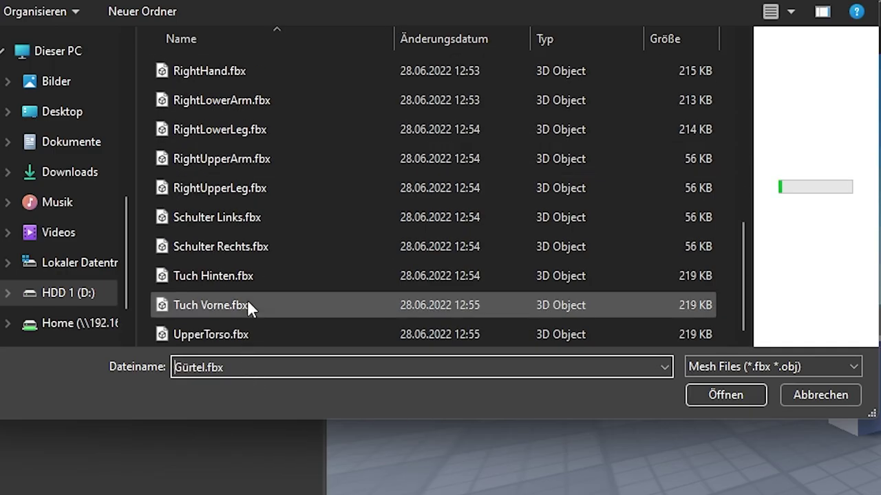
left_click(214, 340, "shift")
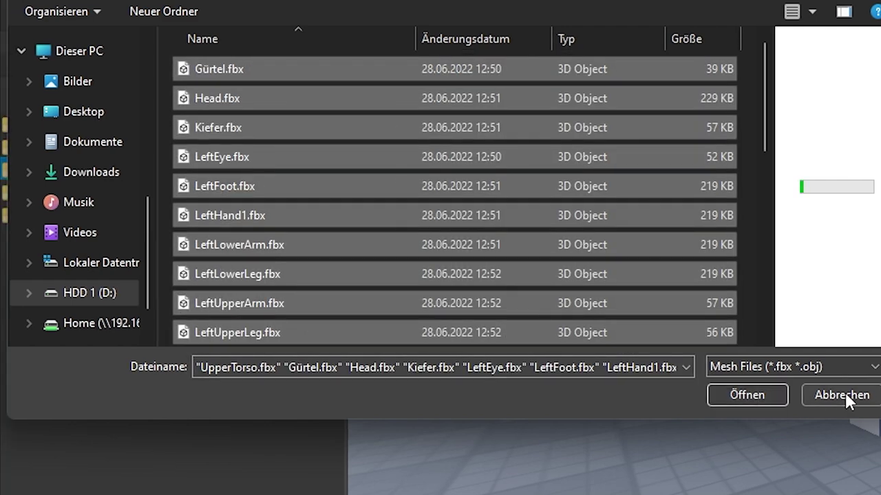
left_click(845, 394)
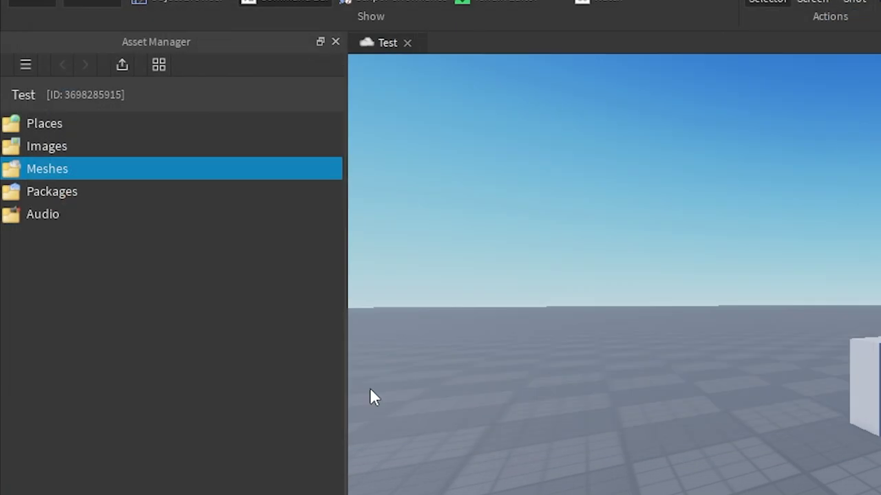
Insert all body part meshes, Gürtel through UpperTorso, from the Asset Manager's Meshes folder into the scene with their location.
double_click(31, 170)
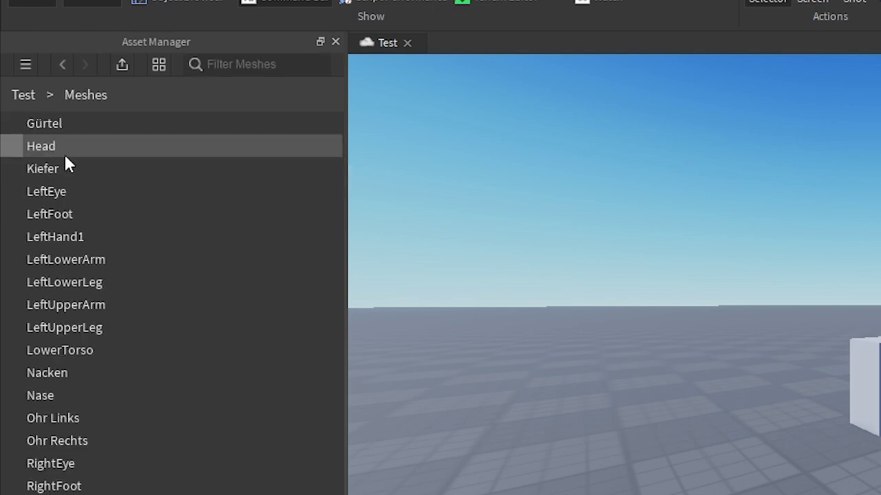
left_click(58, 114)
left_click(96, 490, "shift")
right_click(61, 451)
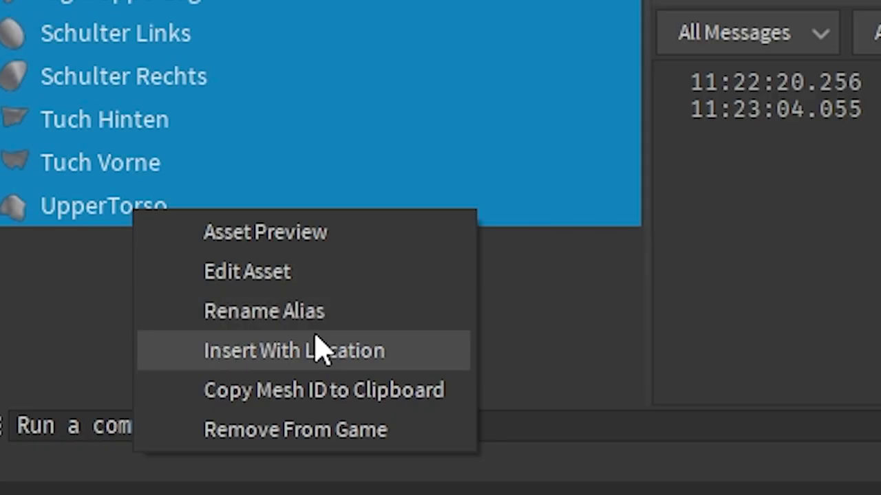
left_click(306, 351)
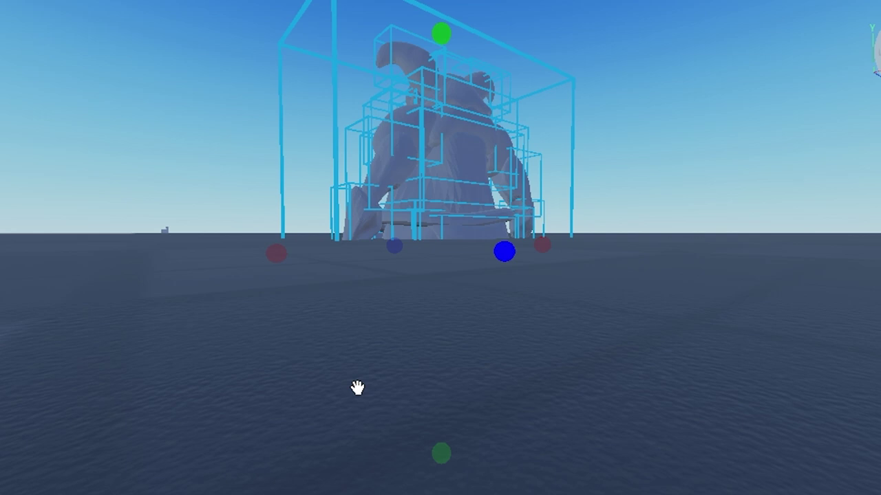
Move the inserted character parts together so that the whole character stands above the baseplate.
scroll(311, 284, "down", 5)
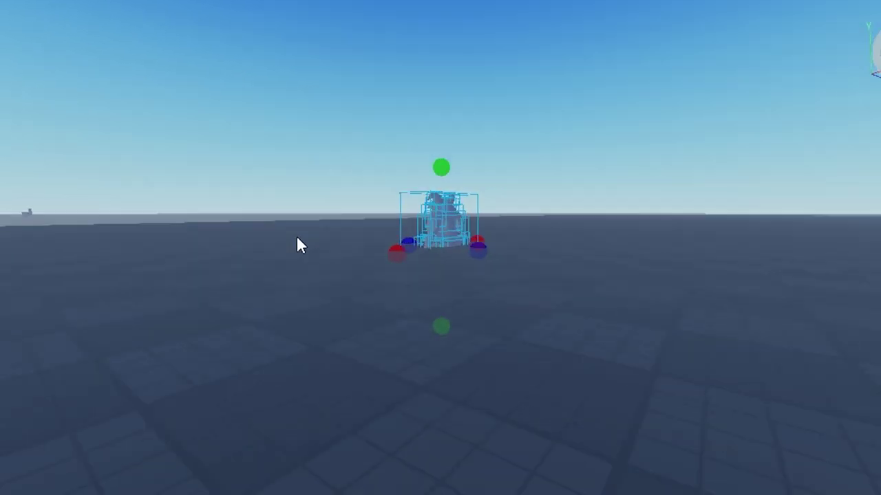
right_click_drag(297, 239, 297, 239)
key("ctrl+2")
left_click_drag(533, 261, 20, 181)
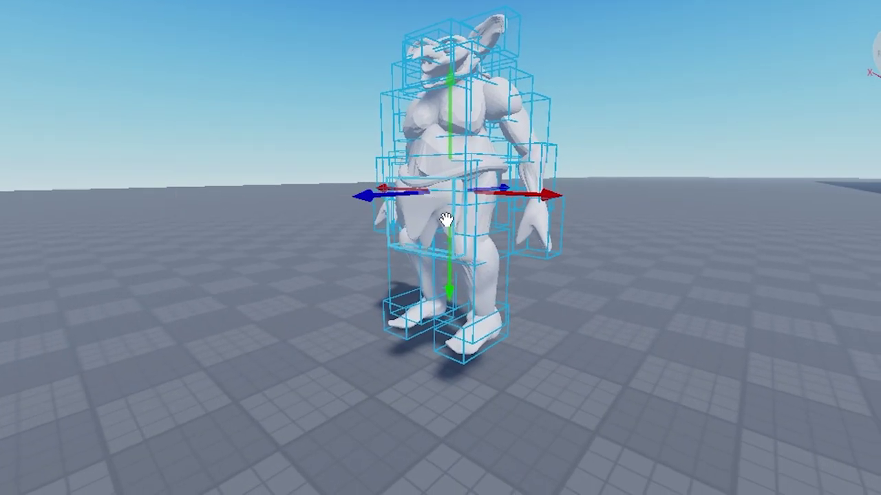
scroll(362, 289, "up", 5)
scroll(362, 290, "down", 4)
right_click_drag(362, 290, 362, 290)
scroll(362, 290, "up", 2)
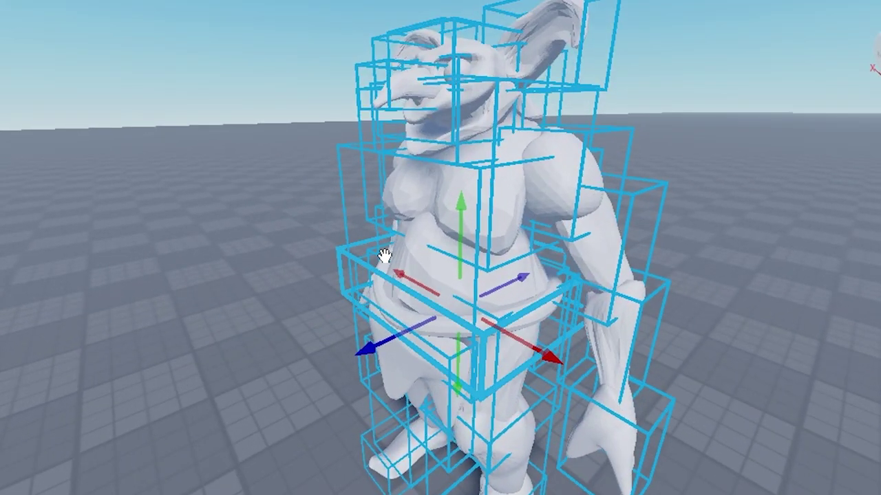
right_click_drag(385, 255, 385, 251)
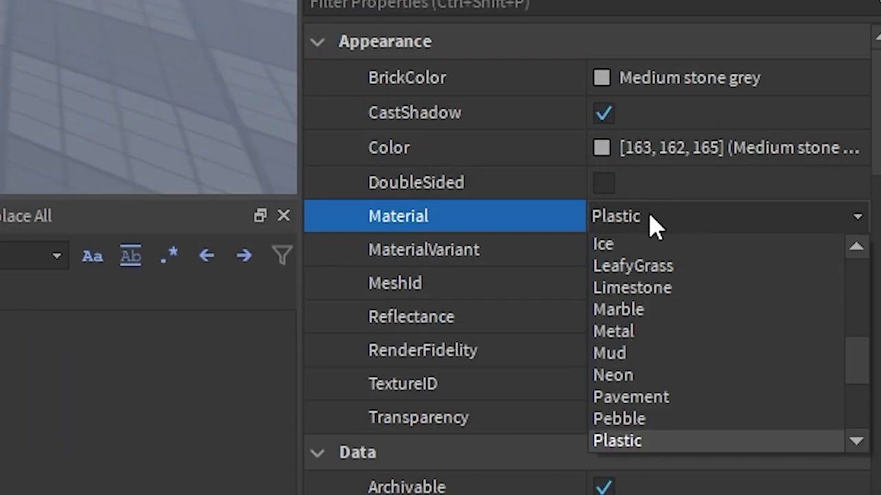
Set the material of all character parts to Salt and their color to muted green (122, 132, 86).
key("s")
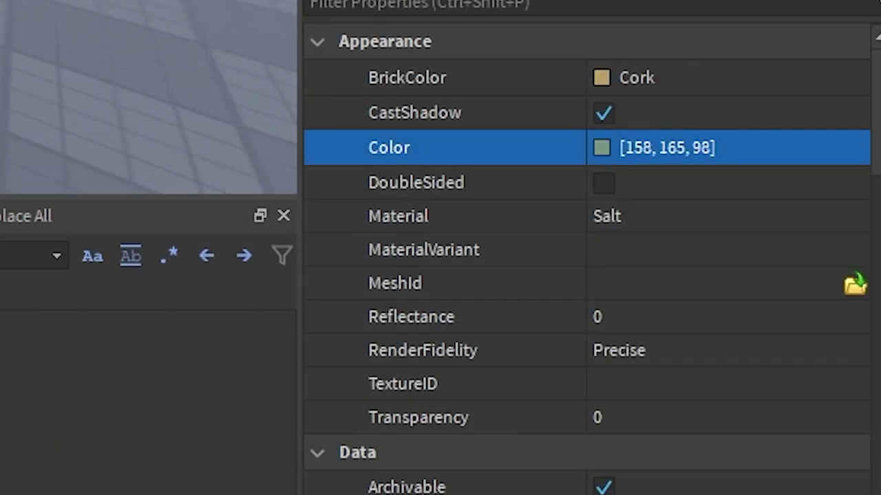
left_click_drag(104, 225, 102, 247)
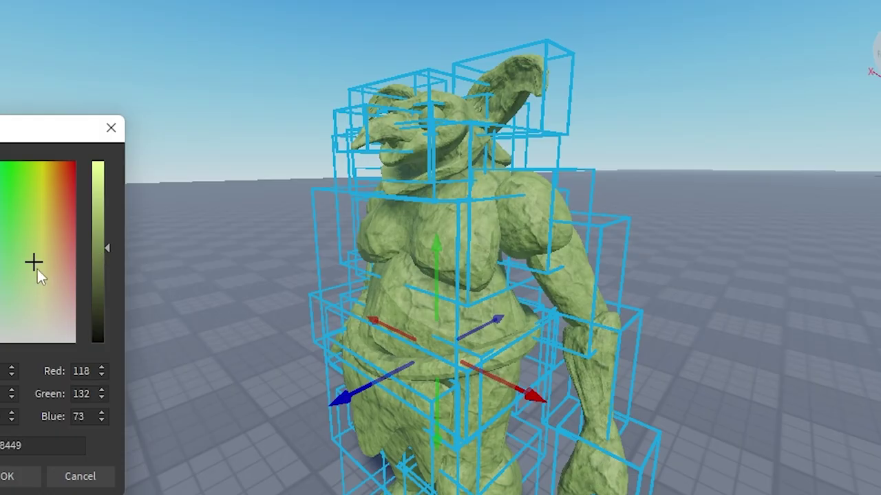
left_click_drag(37, 269, 32, 280)
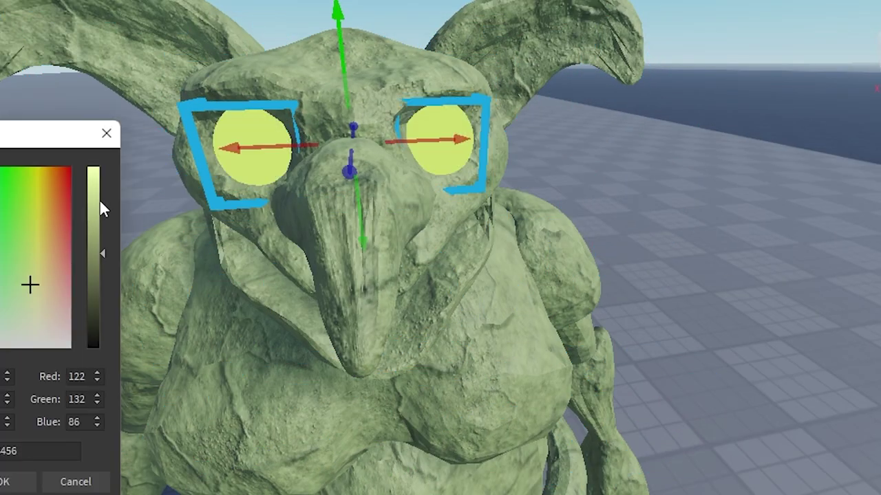
Color the character's eyes bright yellow and its belt and loincloth dark brown.
left_click_drag(100, 207, 94, 227)
left_click(42, 212)
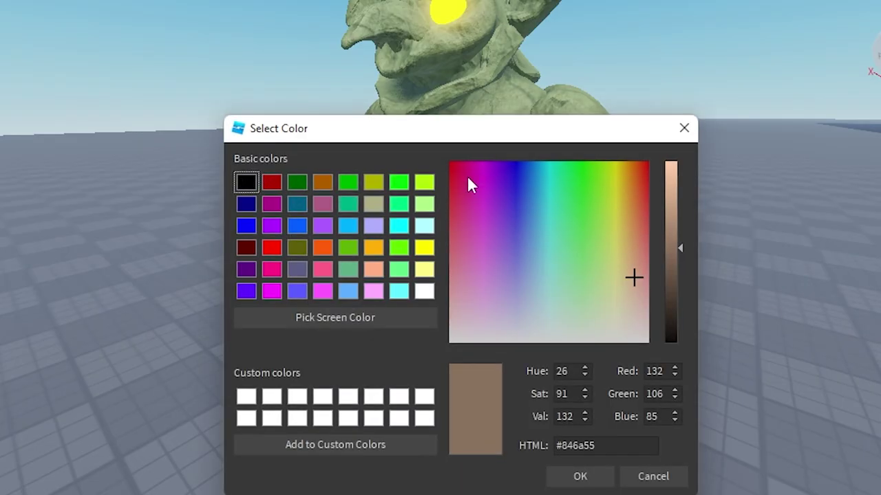
left_click_drag(669, 260, 670, 270)
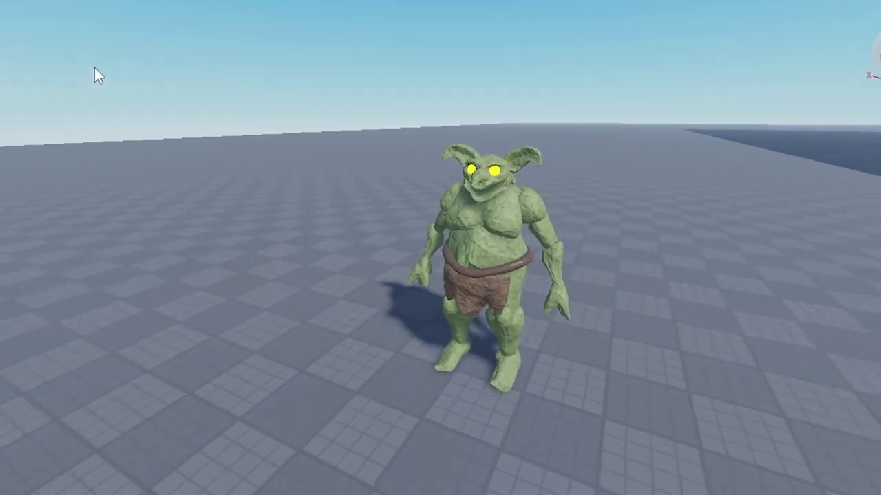
Select all of the character's mesh parts and group them into one model.
scroll(272, 142, "up", 3)
scroll(273, 141, "down", 3)
left_click_drag(269, 92, 703, 424)
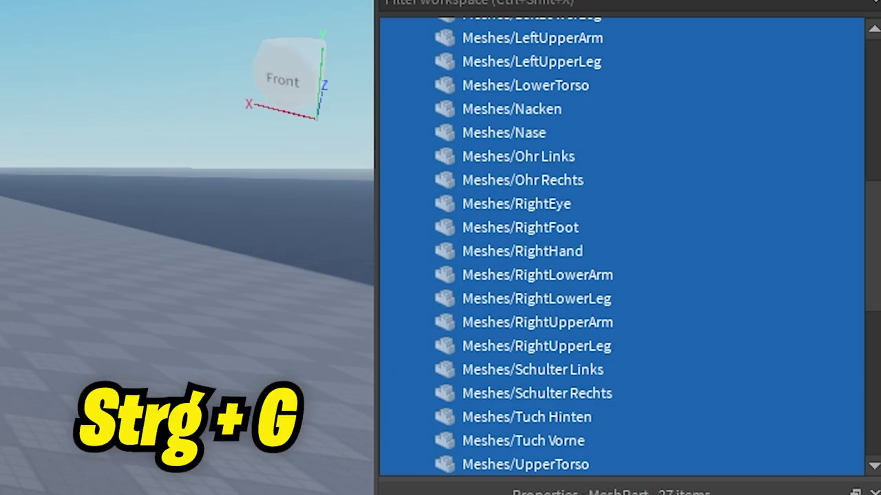
key("ctrl+g")
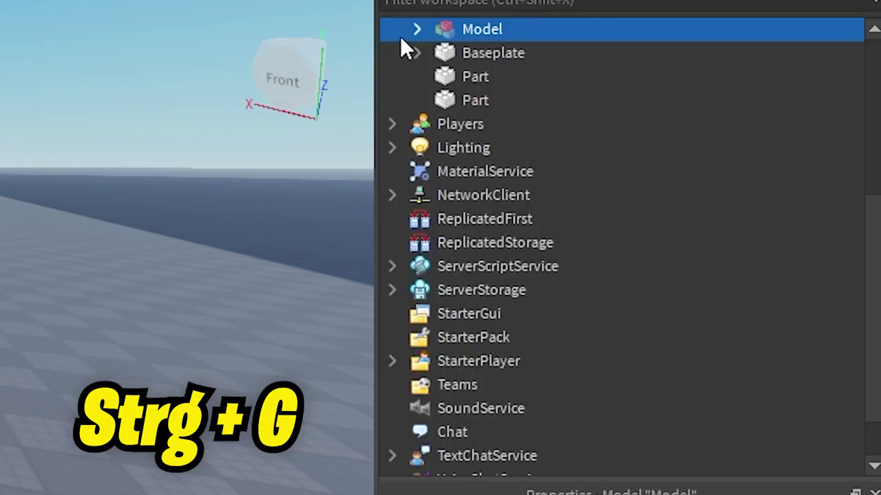
Rename the grouped character model as StarterCharacter.
scroll(482, 143, "up", 1)
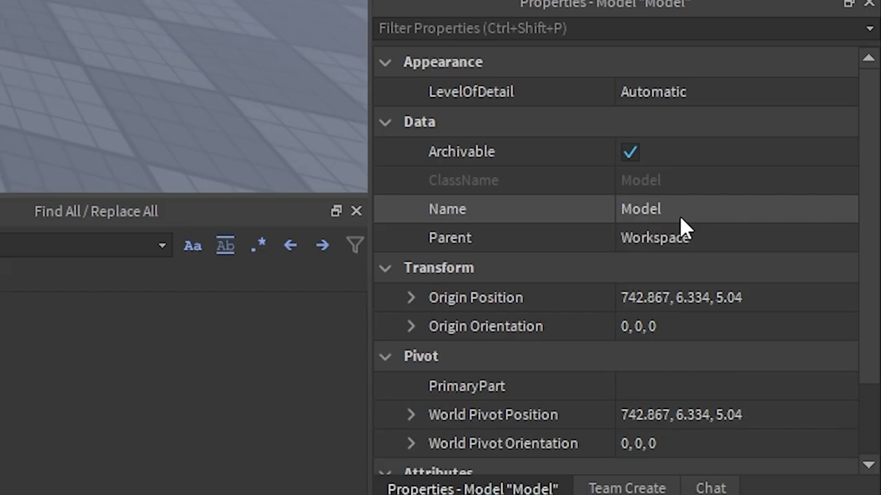
left_click(680, 216)
type("StarterCharacter")
key("Return")
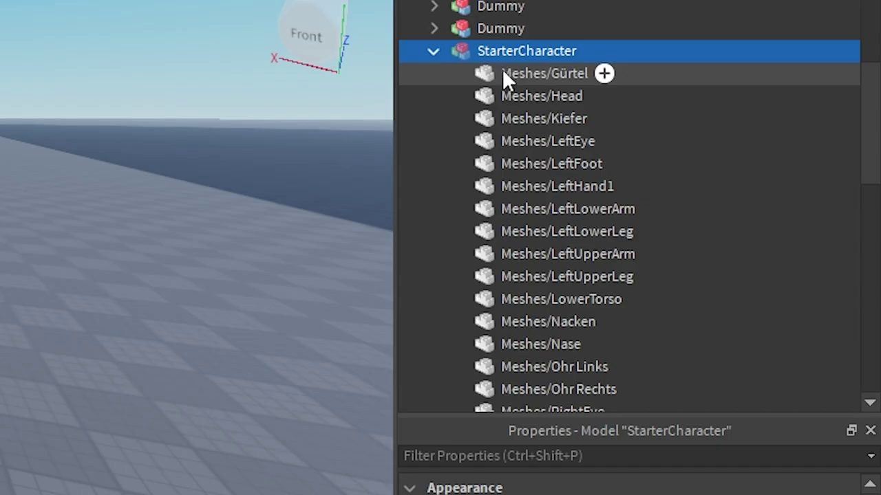
Remove the "Meshes/" prefix from the head part's name, leaving Head.
left_click(512, 73)
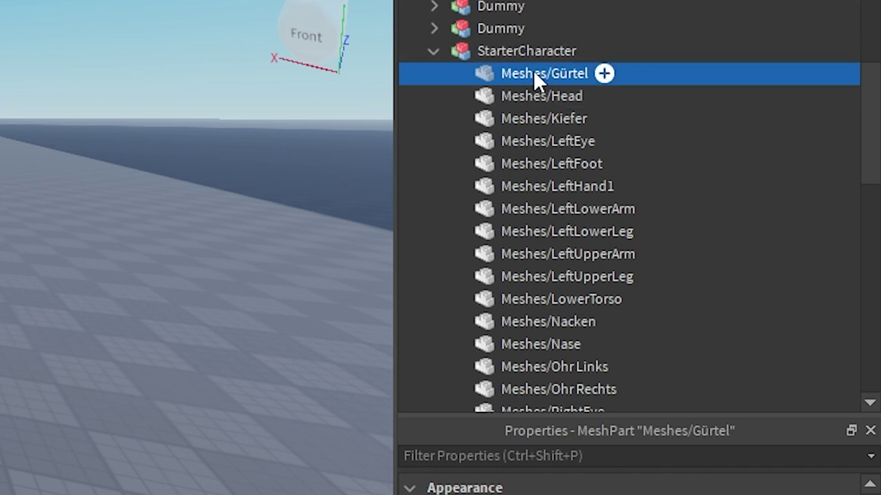
left_click(528, 90)
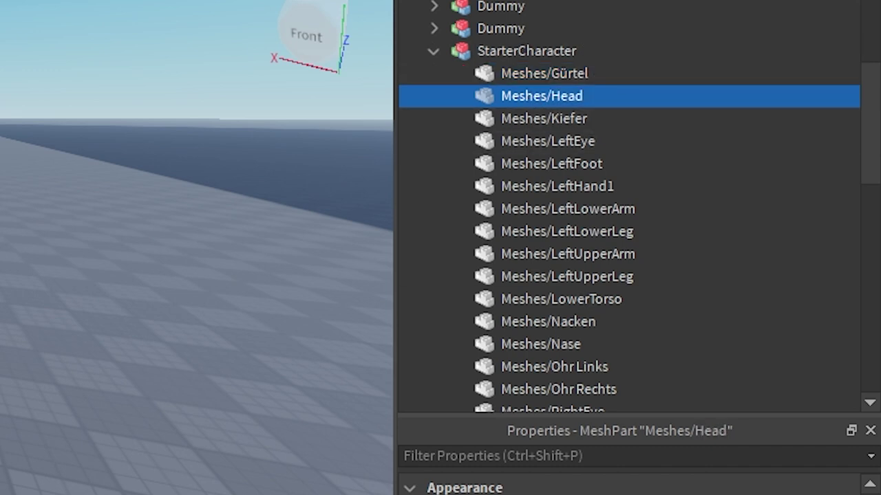
scroll(629, 484, "down", 3)
double_click(541, 318)
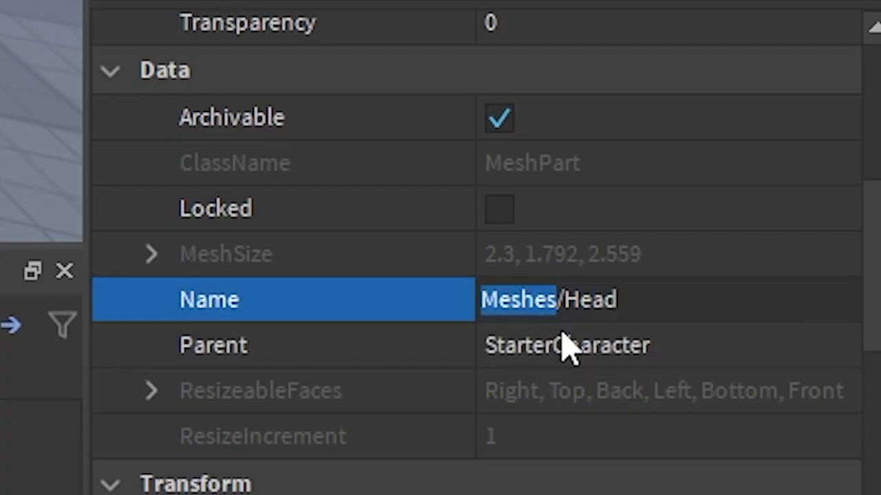
key("BackSpace")
key("Delete")
key("Return")
Rename the left foot, hand, lower arm, lower leg and upper arm parts as LeftFoot, LeftHand, LeftLowerArm, LeftLowerLeg and LeftUpperArm.
left_click(533, 141)
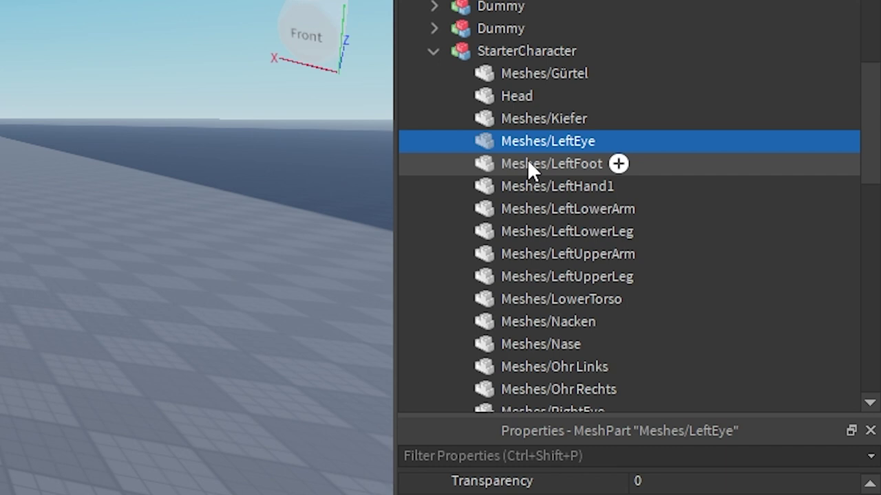
left_click(528, 163)
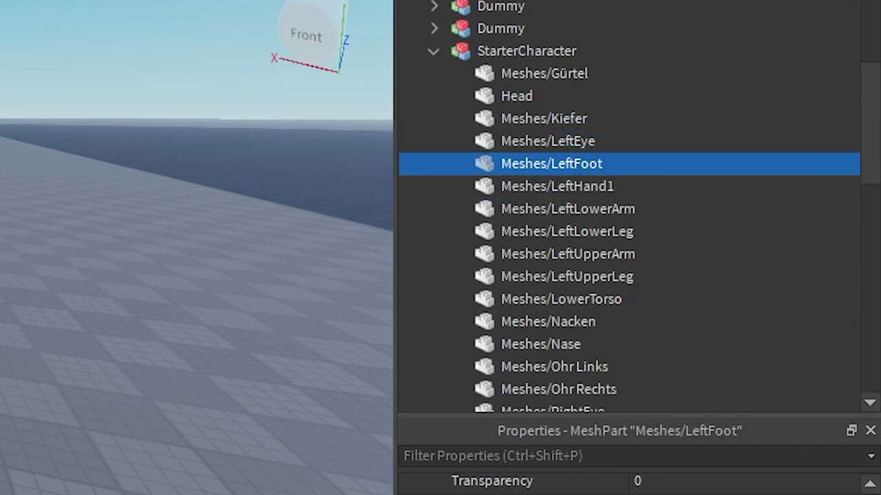
key("Return")
left_click(567, 189)
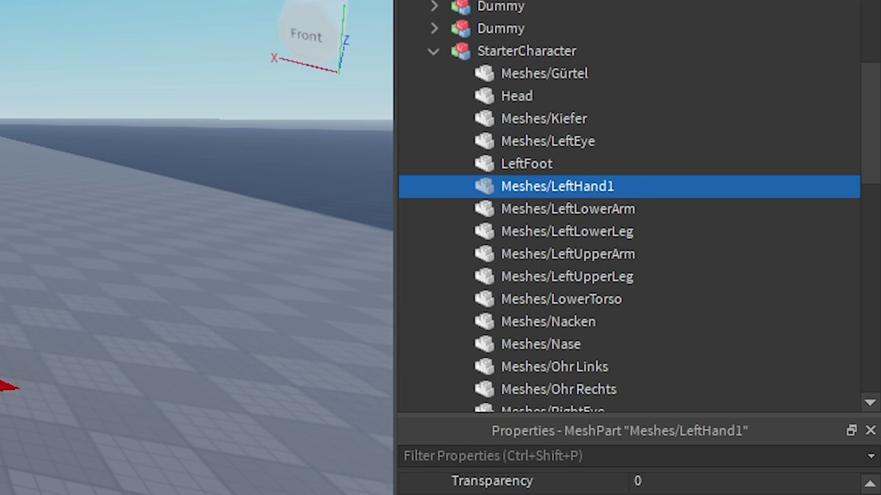
key("Return")
left_click(527, 208)
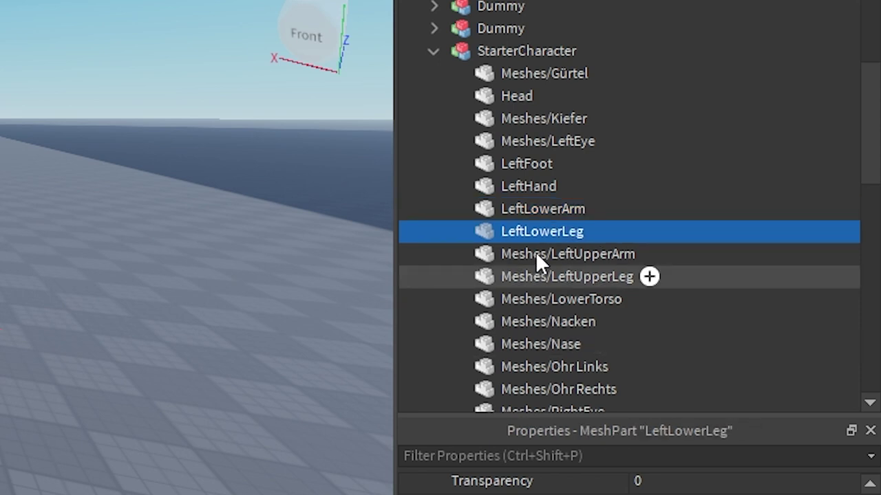
left_click(537, 253)
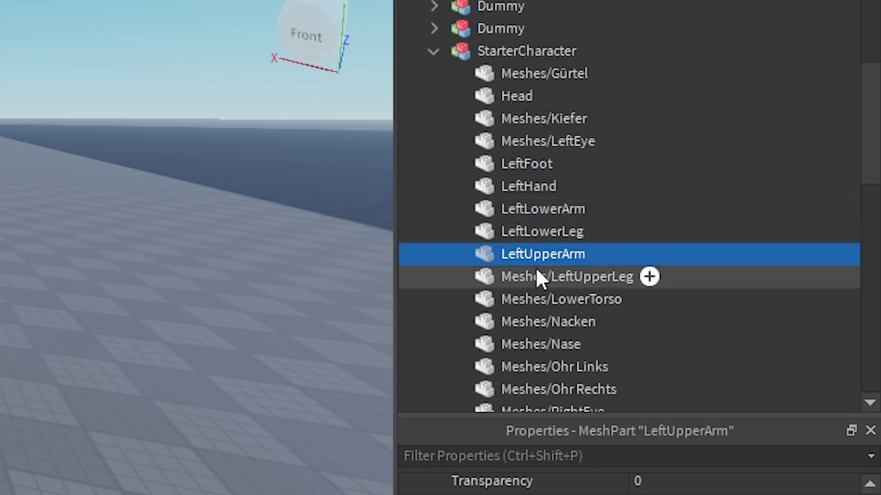
Remove the "Meshes/" prefix from the left upper leg, lower torso, right limb and upper torso part names.
left_click(537, 276)
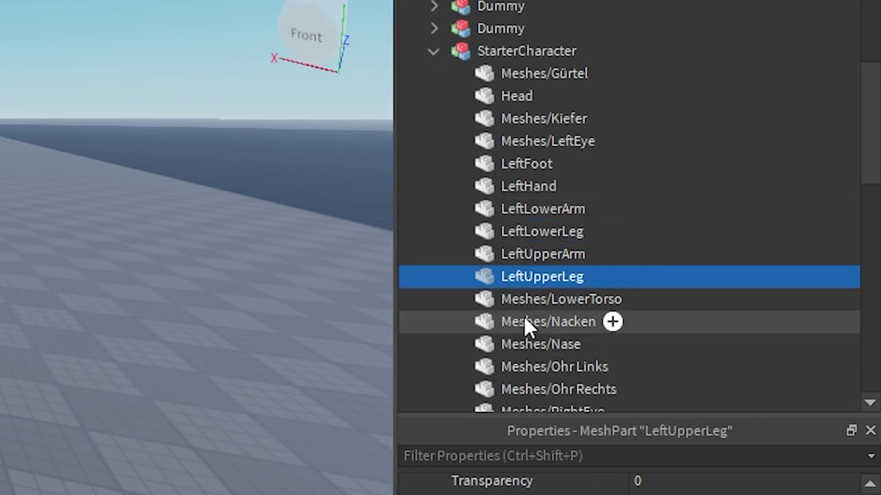
left_click(529, 298)
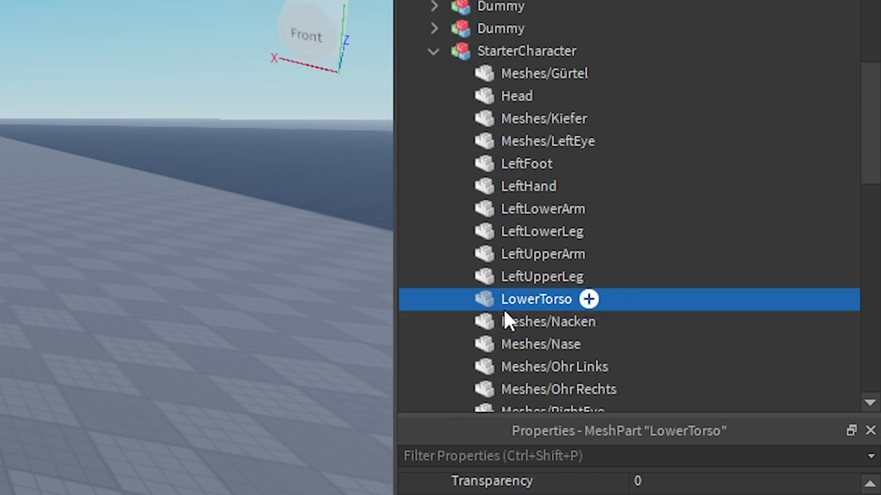
left_click(519, 321)
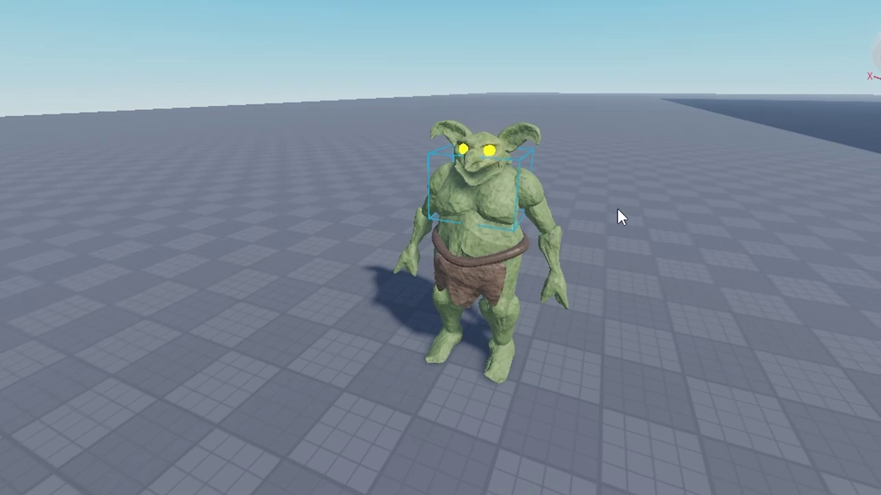
Insert a new Part into the StarterCharacter model.
scroll(616, 208, "up", 5)
scroll(617, 207, "down", 2)
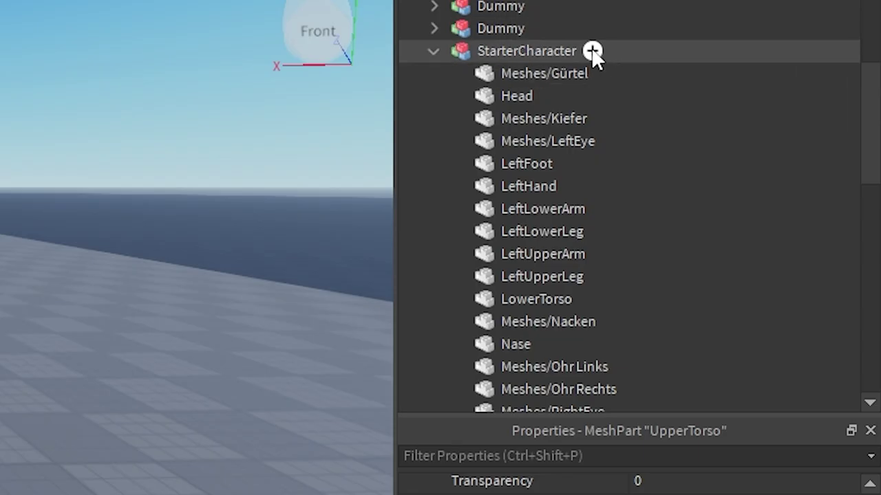
left_click(590, 49)
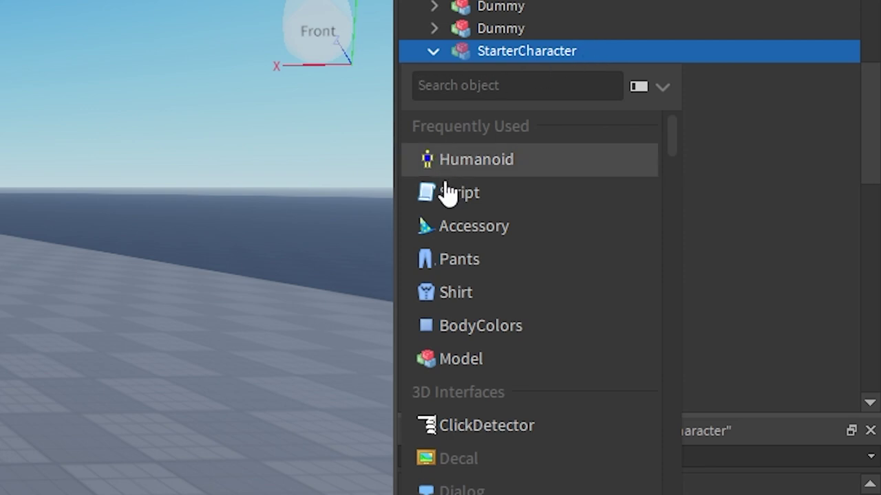
type("par")
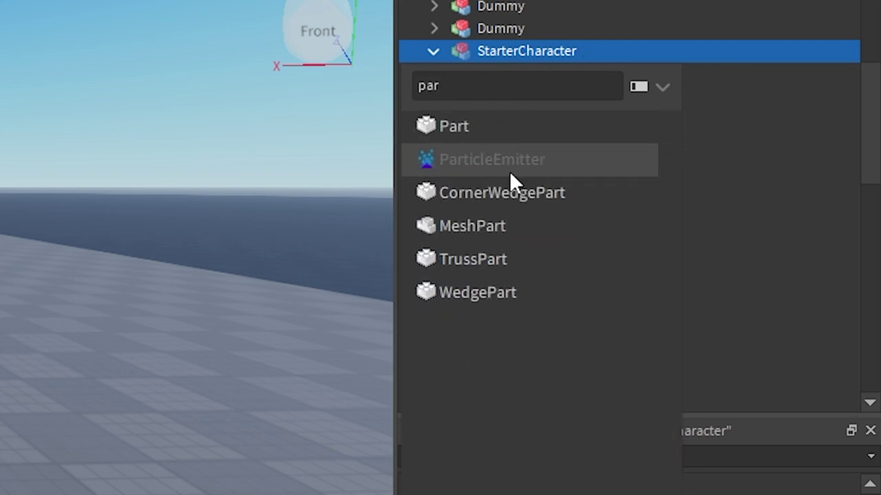
left_click(456, 159)
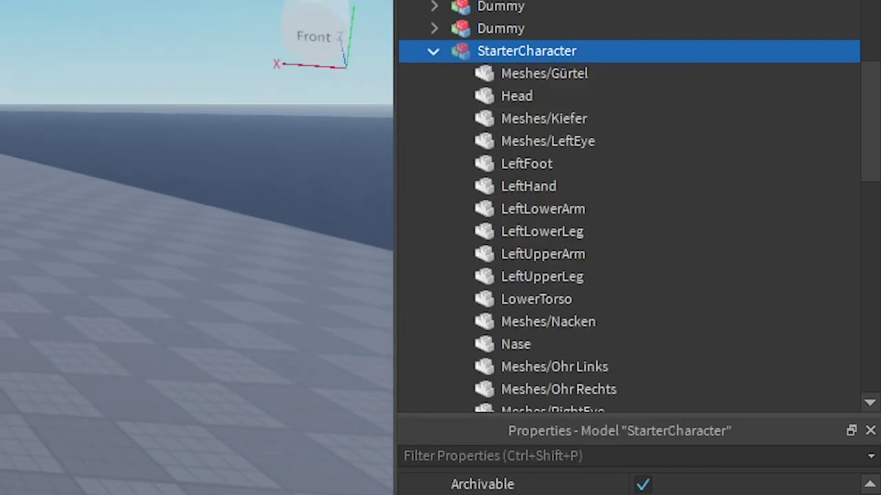
Move the new part down to the character's waist and center it inside the torso, just above the loincloth.
right_click_drag(197, 227, 196, 158)
right_click_drag(196, 227, 121, 294)
left_click_drag(506, 247, 507, 401)
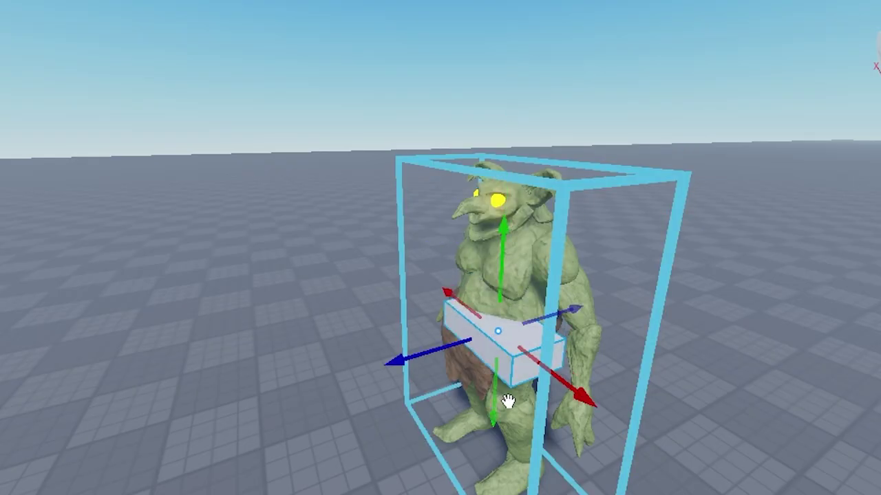
right_click_drag(507, 401, 472, 369)
left_click_drag(392, 324, 355, 337)
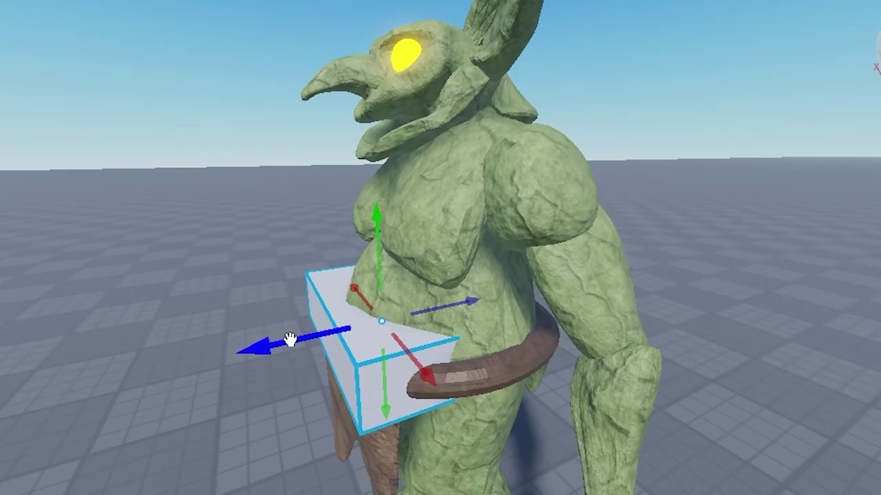
left_click_drag(290, 339, 339, 342)
right_click_drag(339, 344, 332, 282)
scroll(331, 278, "up", 3)
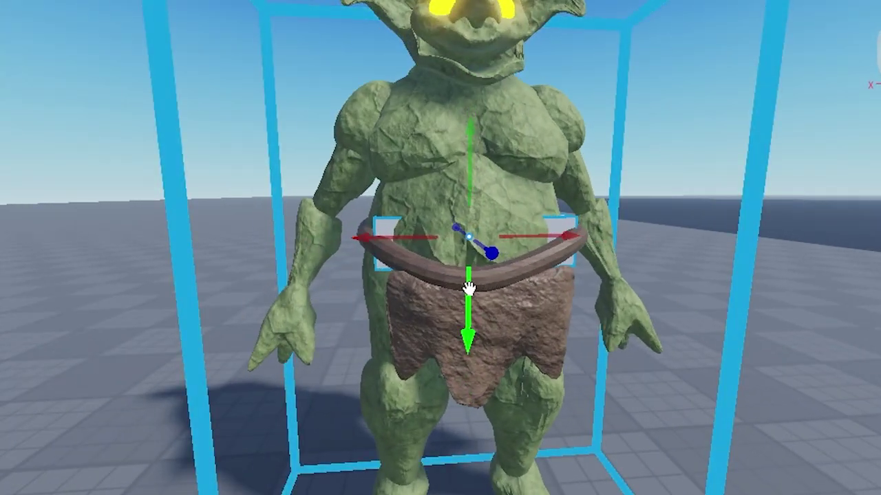
scroll(467, 291, "down", 3)
scroll(468, 291, "up", 5)
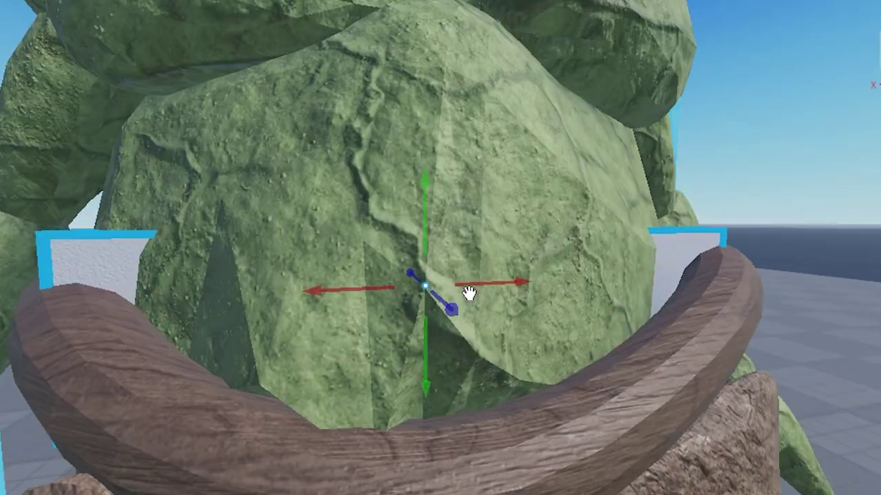
scroll(467, 291, "down", 4)
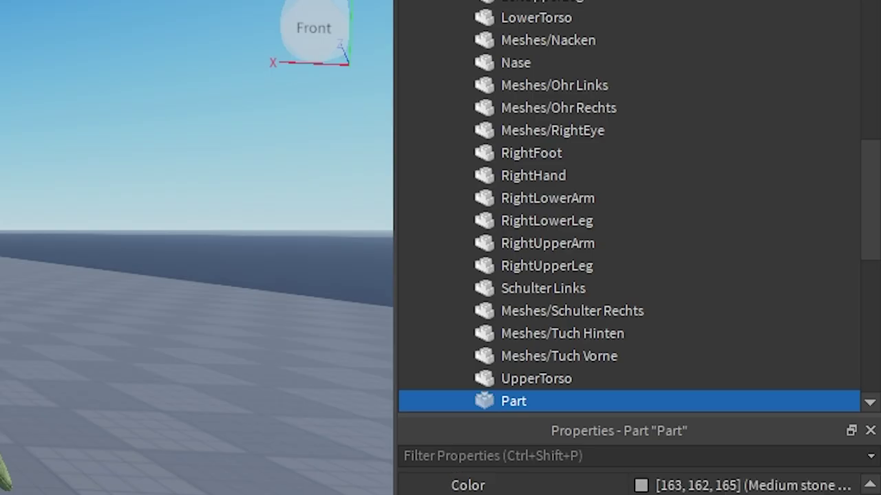
Set the new part's Transparency to 1 and turn off its CanCollide property.
left_click(688, 397)
type("1")
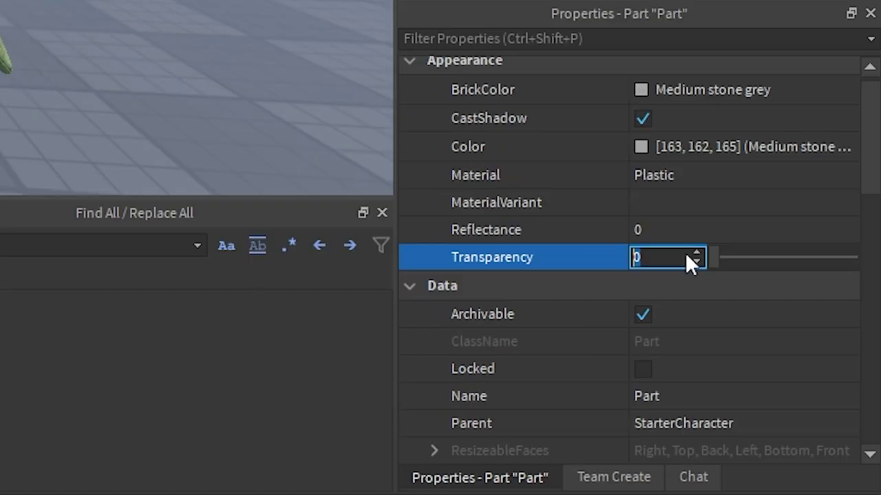
key("Return")
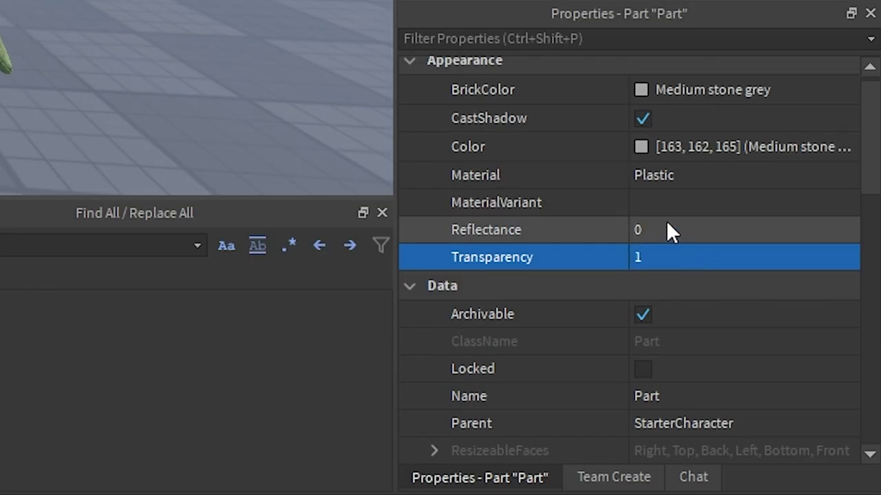
scroll(666, 220, "down", 5)
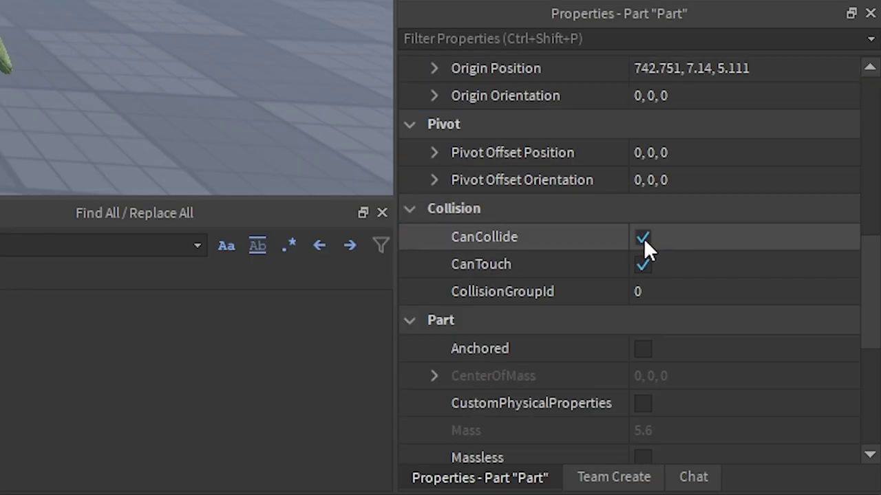
left_click(641, 238)
Rename the transparent part as HumanoidRootPart.
scroll(592, 244, "up", 5)
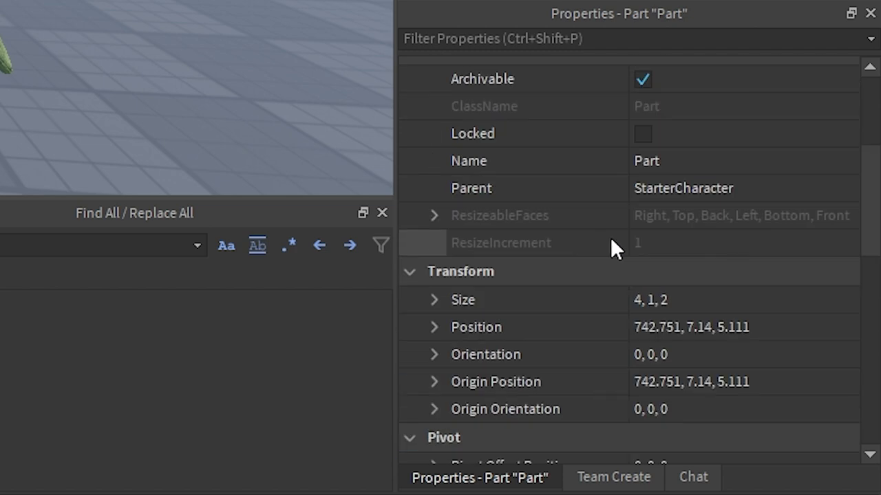
scroll(666, 248, "up", 3)
left_click(678, 406)
type("HumanoidRoot")
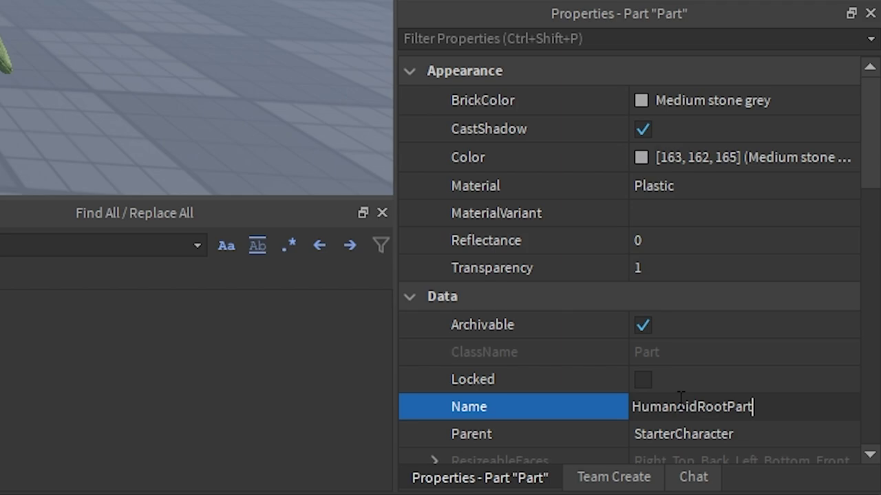
key("Return")
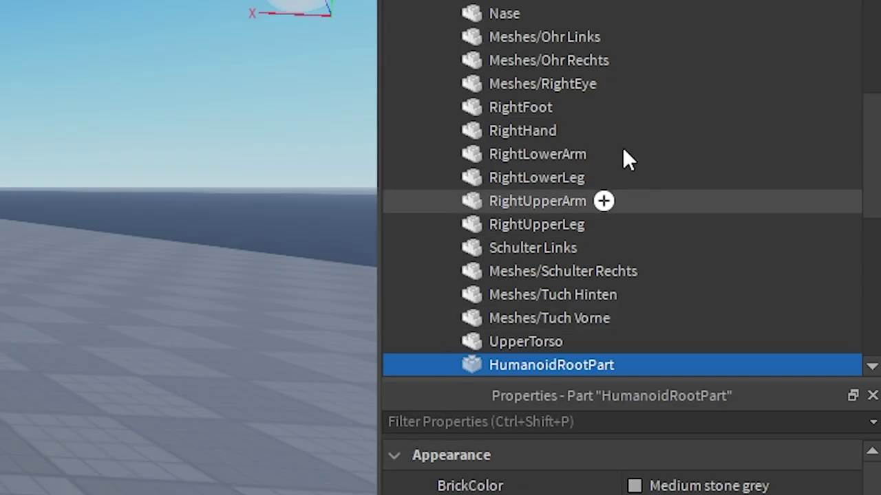
Assign HumanoidRootPart as the PrimaryPart of the StarterCharacter model.
scroll(596, 154, "up", 6)
left_click(494, 110)
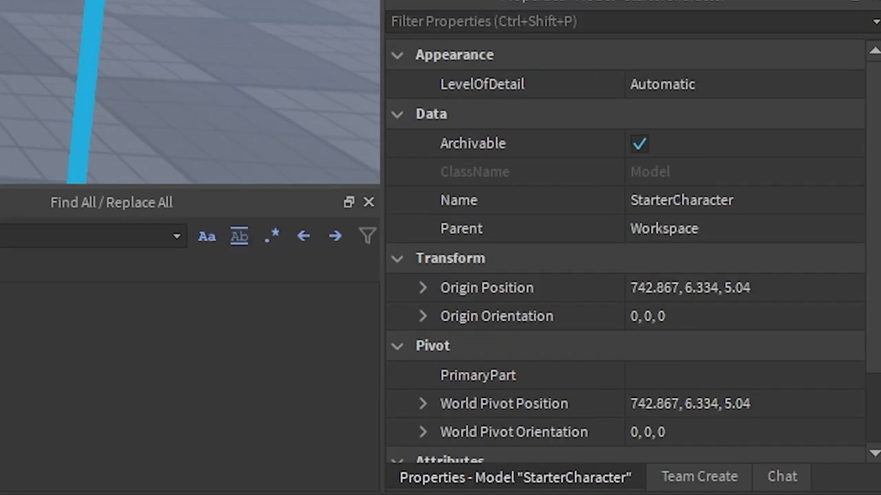
left_click(677, 375)
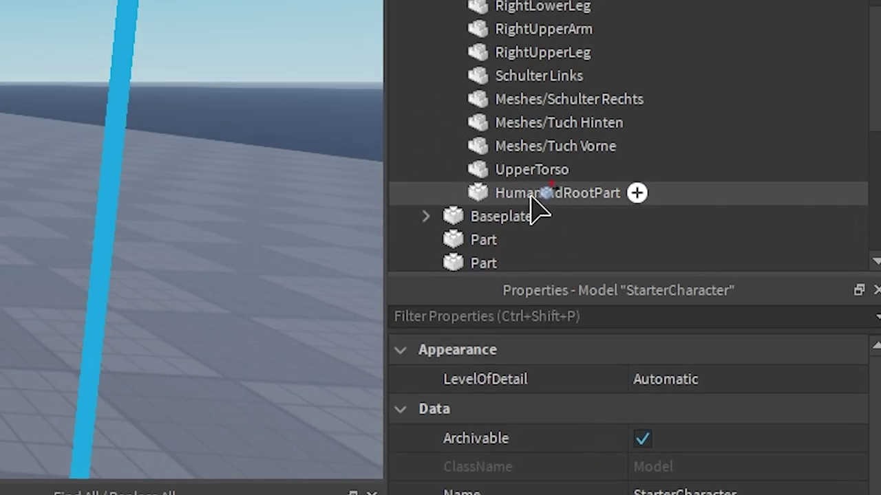
left_click(532, 195)
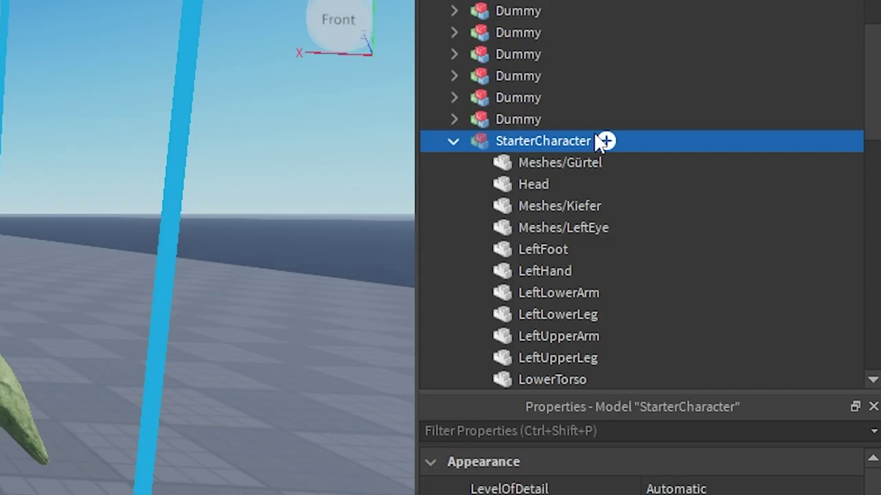
Insert a Humanoid object into the StarterCharacter model.
left_click(606, 142)
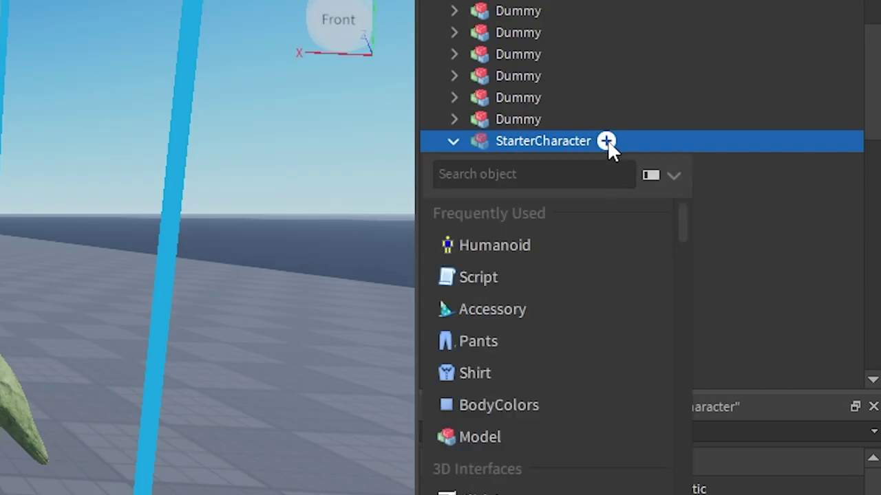
left_click(478, 252)
scroll(457, 114, "up", 3)
right_click_drag(457, 118, 456, 110)
scroll(456, 112, "down", 4)
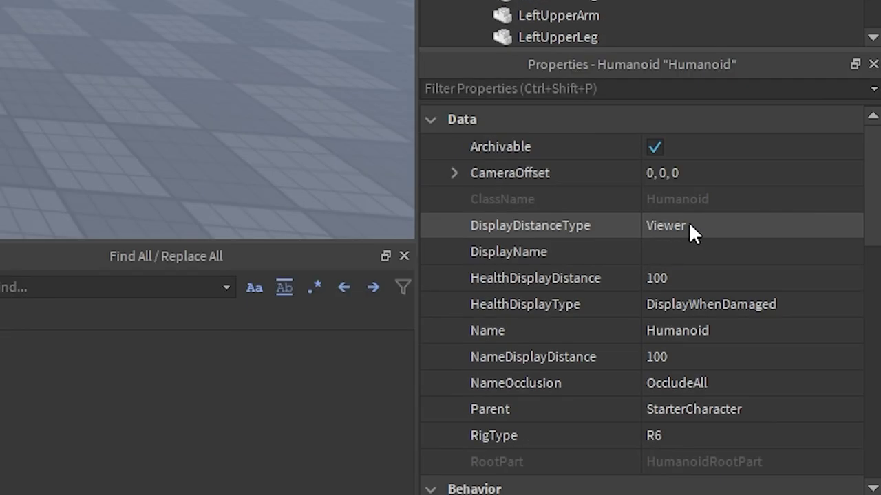
Set the Humanoid's DisplayDistanceType to None.
left_click(690, 218)
left_click(690, 221)
left_click(684, 250)
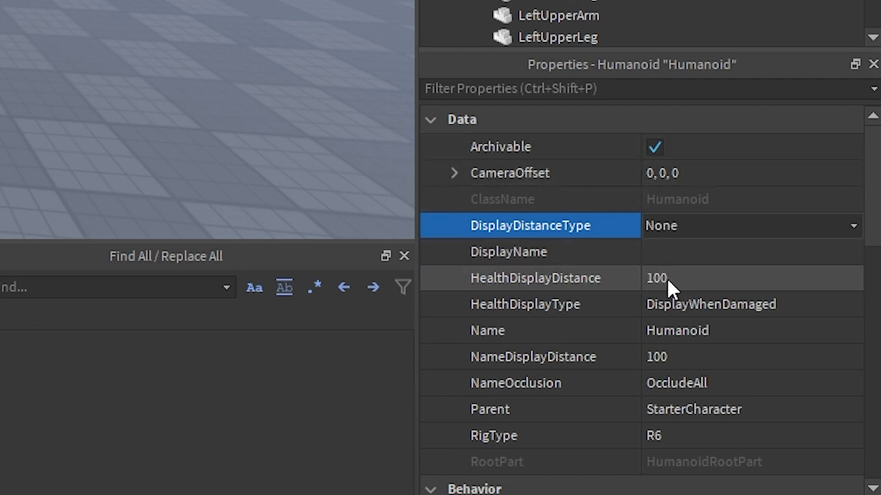
Change the Humanoid's RigType to R15.
scroll(625, 279, "down", 3)
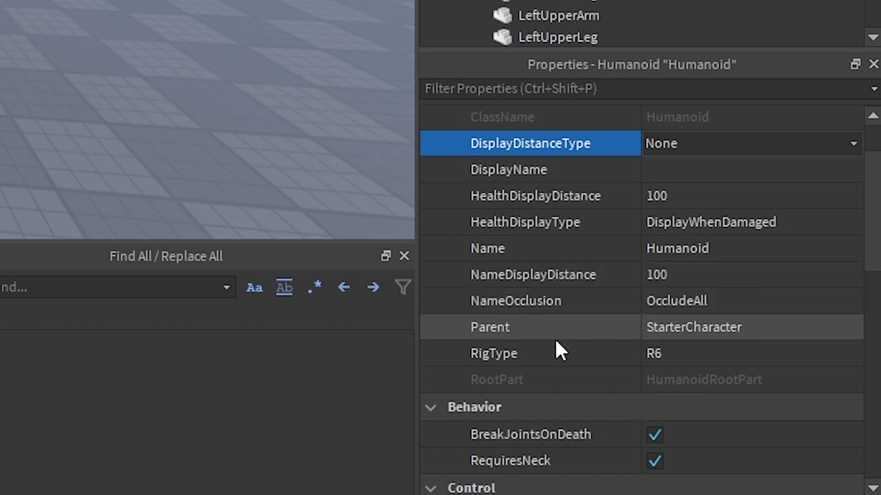
left_click(503, 355)
left_click(764, 355)
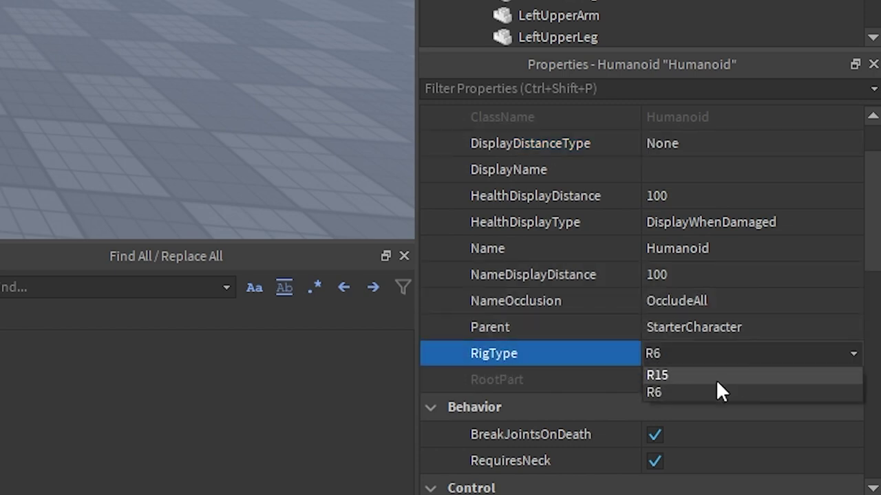
left_click(689, 375)
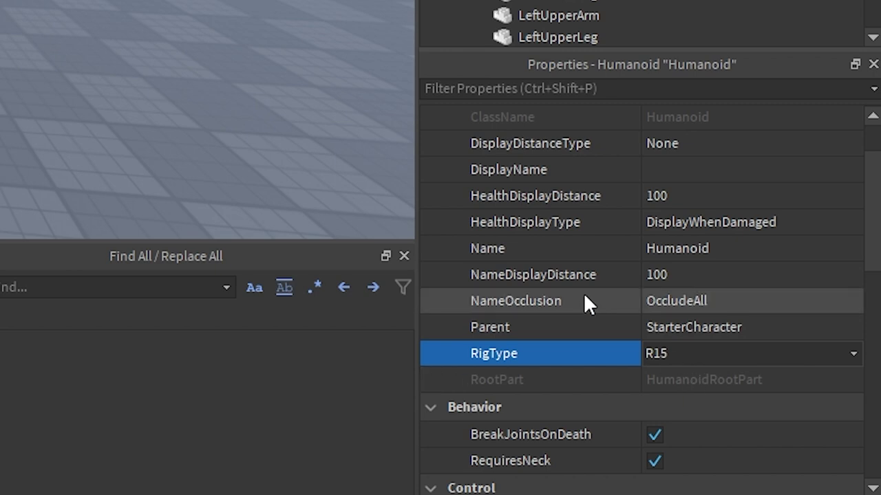
Set the Humanoid's WalkSpeed to 32.
scroll(580, 292, "down", 5)
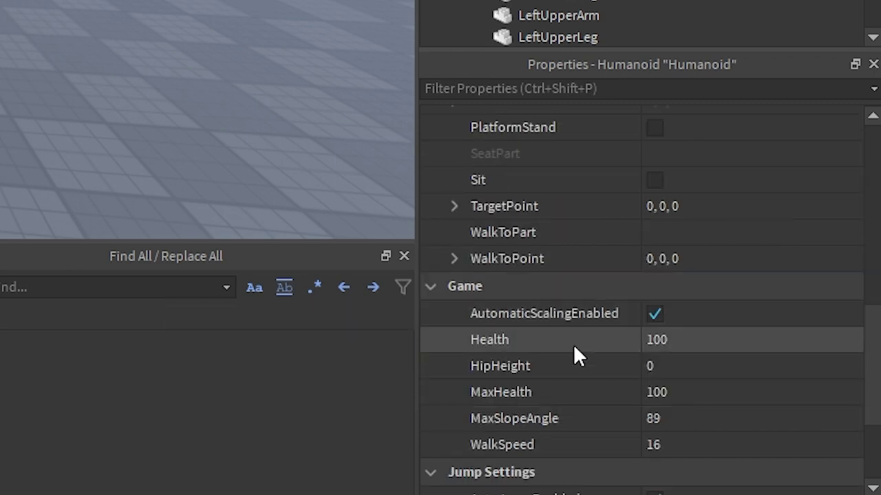
left_click(666, 445)
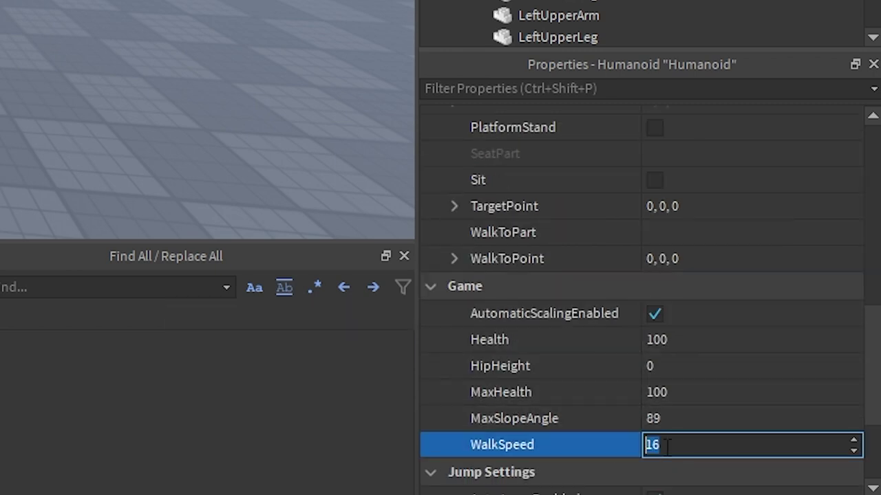
type("32")
key("Return")
Set the Humanoid's JumpPower to 65.
scroll(656, 362, "down", 2)
left_click(656, 362)
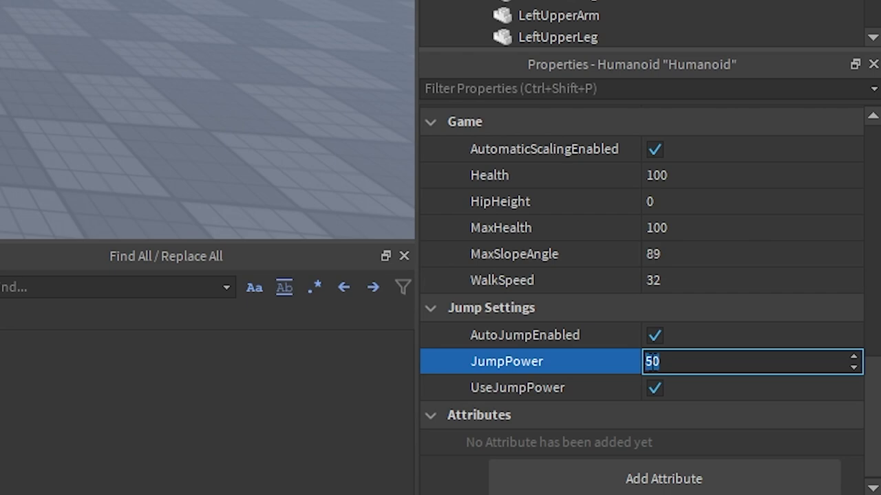
type("65")
key("Return")
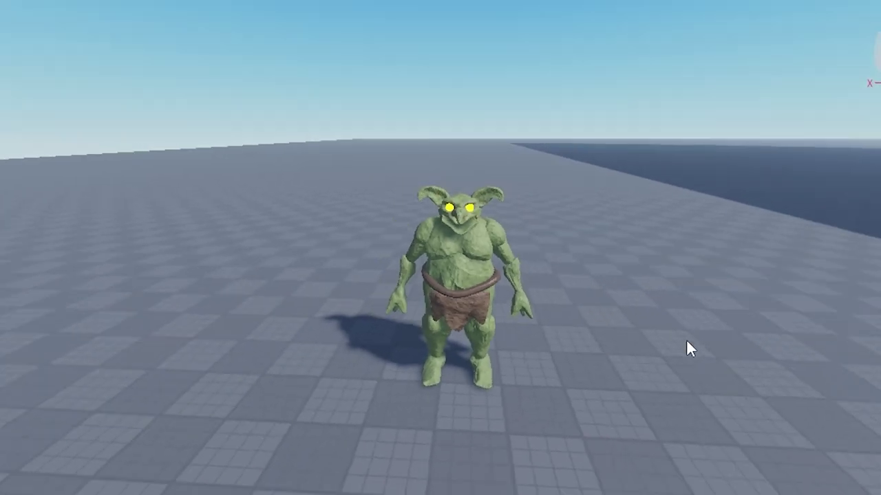
Examine the assembled goblin character in the viewport from the front, both close up and from a distance.
right_click_drag(685, 340, 703, 334)
key("s")
key("w")
key("d")
key("s")
right_click_drag(487, 218, 487, 217)
key("a")
key("w")
key("s")
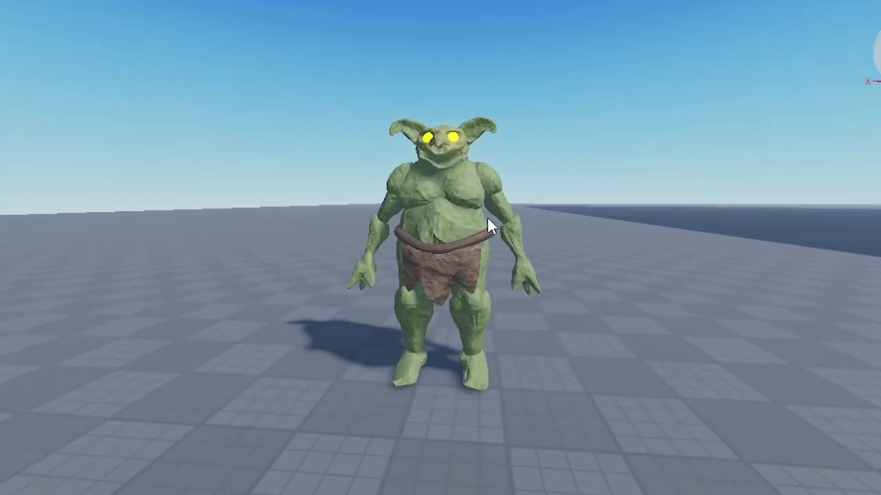
scroll(487, 216, "up", 4)
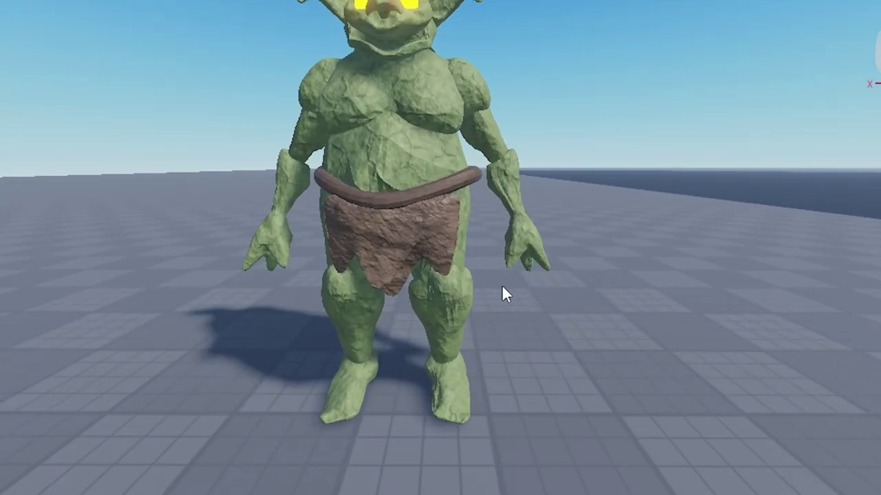
scroll(498, 252, "down", 5)
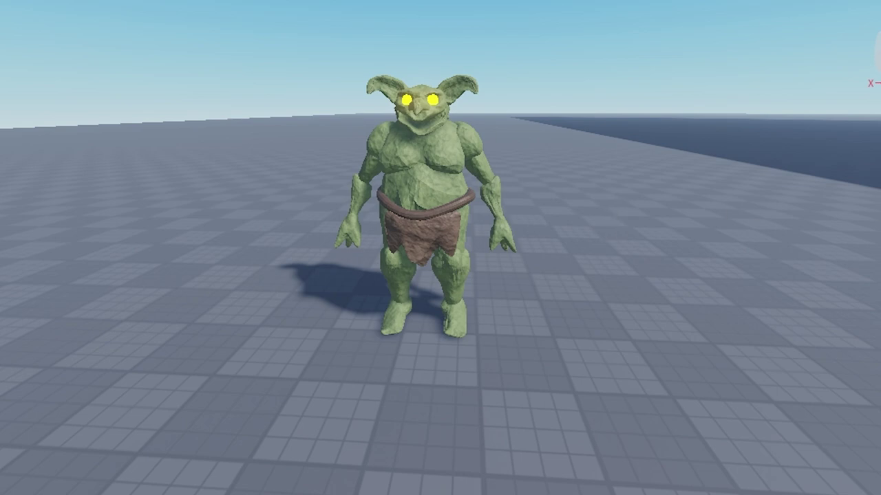
Run the simulation without a player and examine how the goblin's separate body parts behave.
left_click(321, 60)
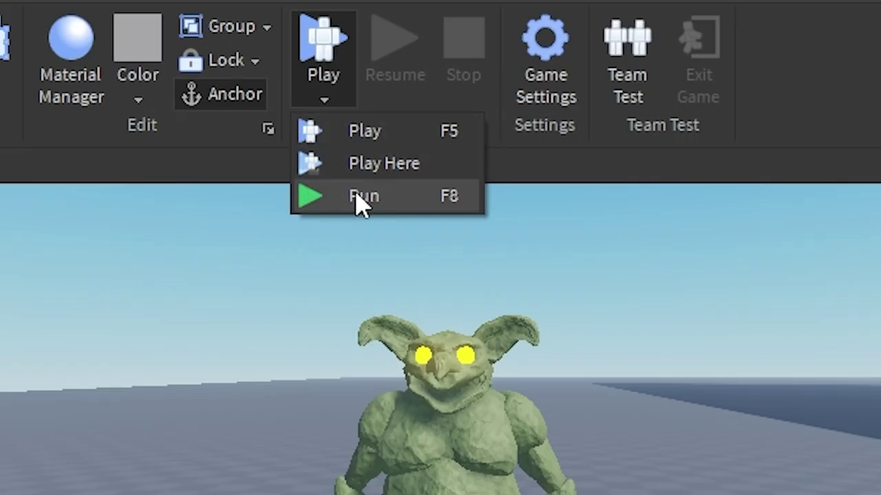
left_click(360, 202)
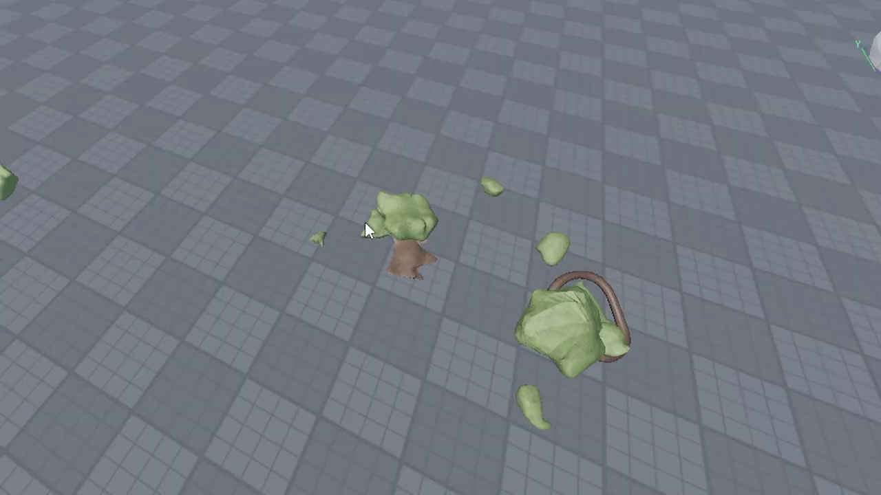
right_click_drag(364, 223, 364, 223)
scroll(364, 223, "up", 5)
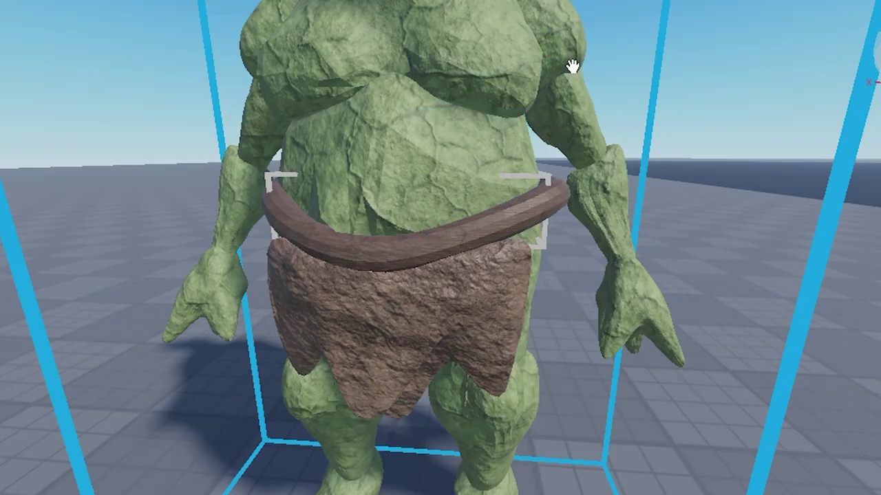
Select the goblin's upper torso and adjoining upper arm individually, and reselect the whole goblin model.
left_click(507, 44, "alt")
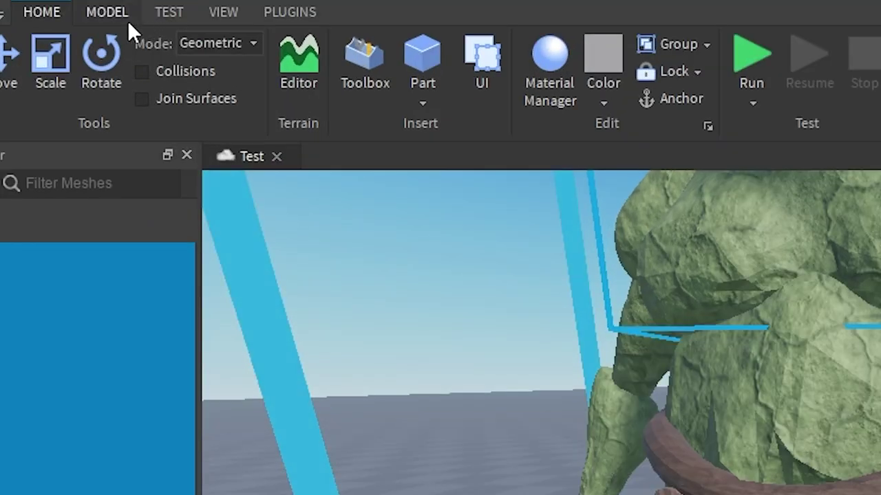
left_click(128, 12)
left_click(582, 96)
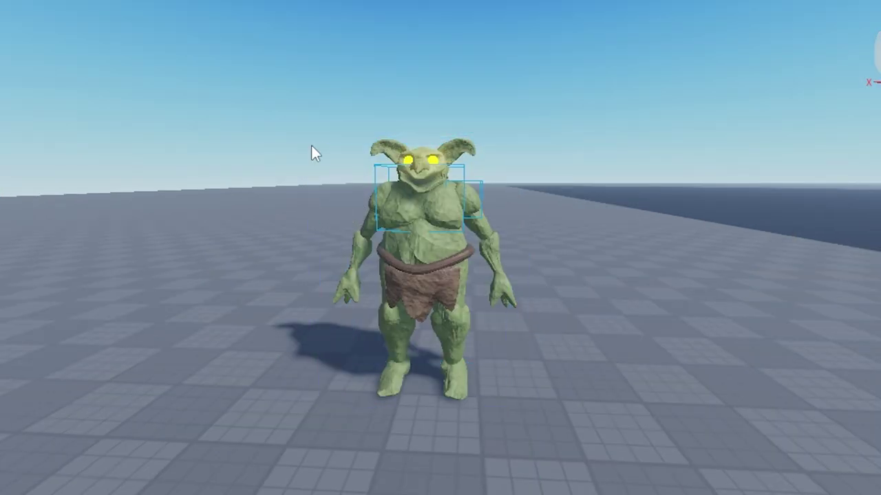
left_click_drag(255, 186, 570, 451)
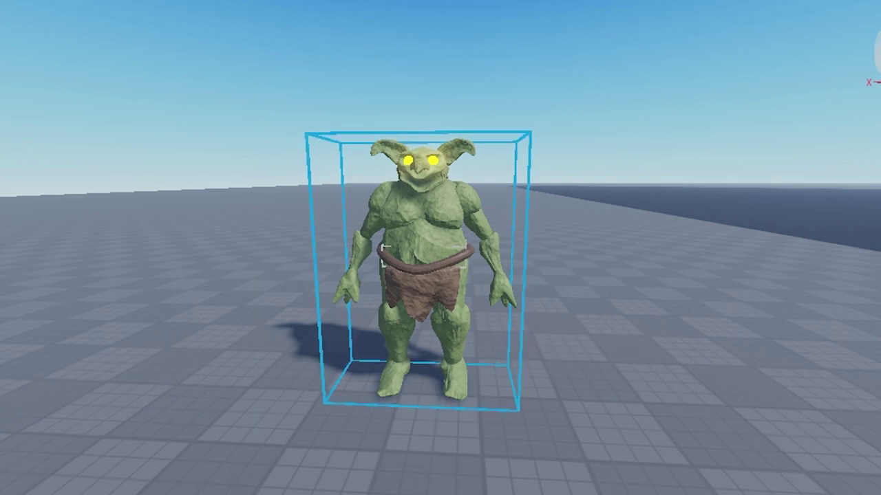
Search the Toolbox plugins for "RigEdit Lite" and view that plugin's details.
left_click(184, 15)
left_click(191, 113)
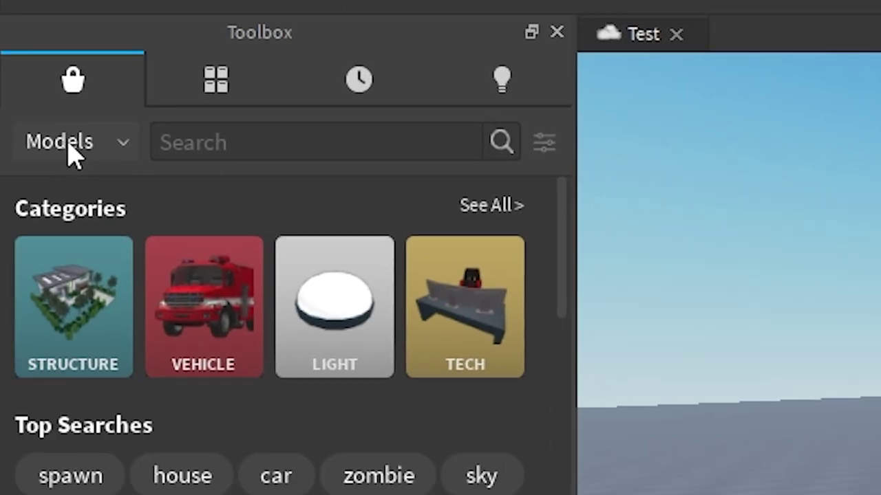
left_click(3, 307)
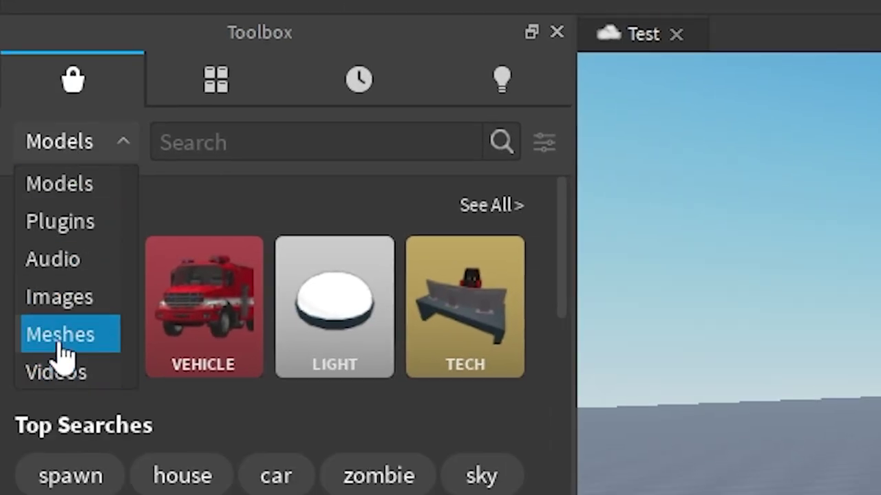
left_click(60, 221)
left_click(236, 140)
type("RigEdit Lite")
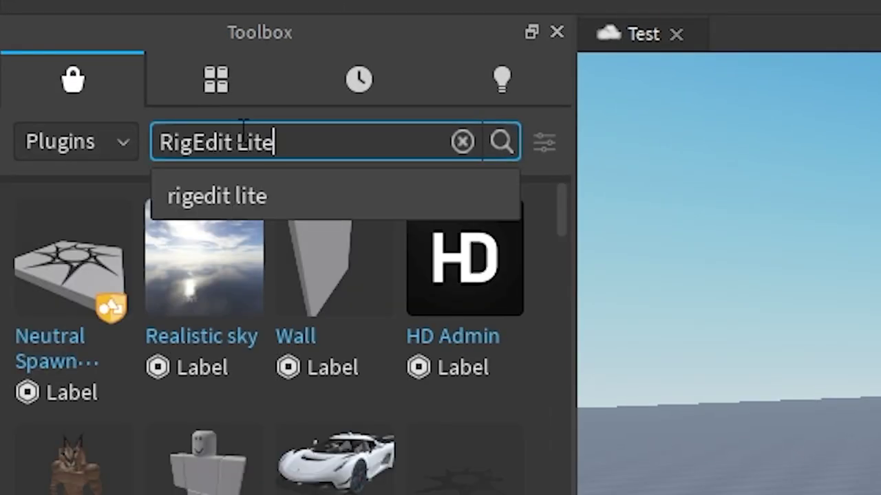
key("Return")
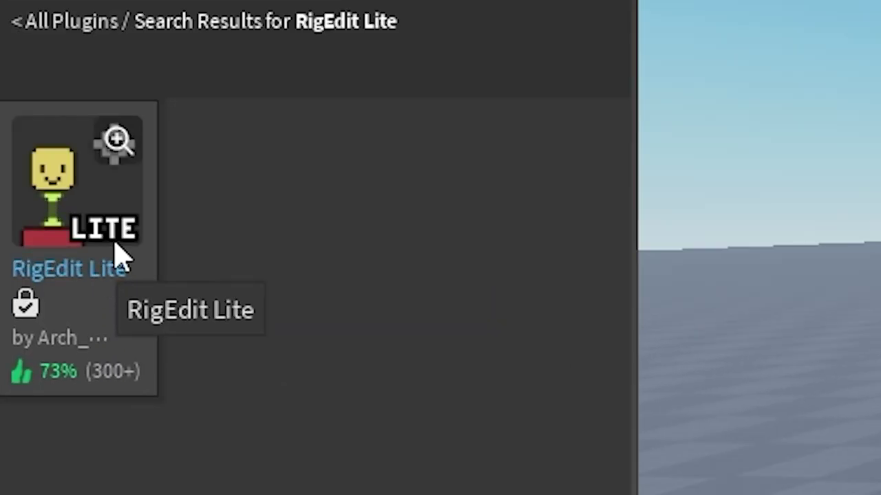
left_click(115, 146)
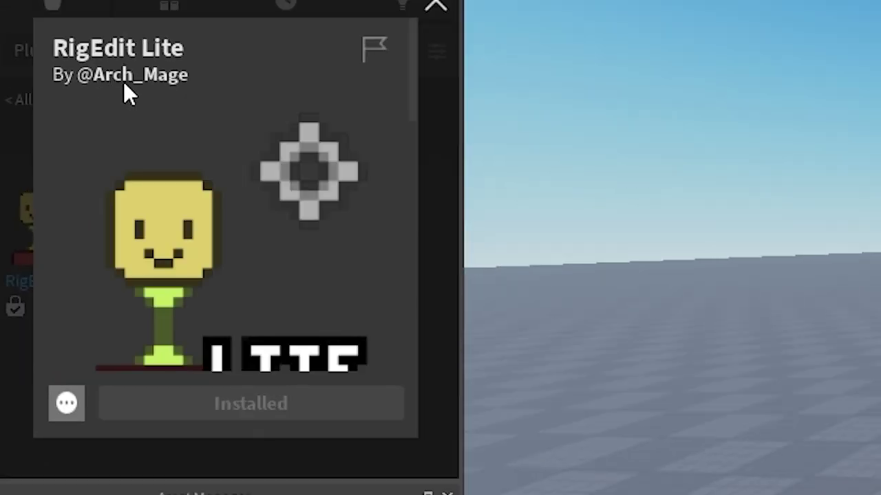
scroll(124, 88, "down", 5)
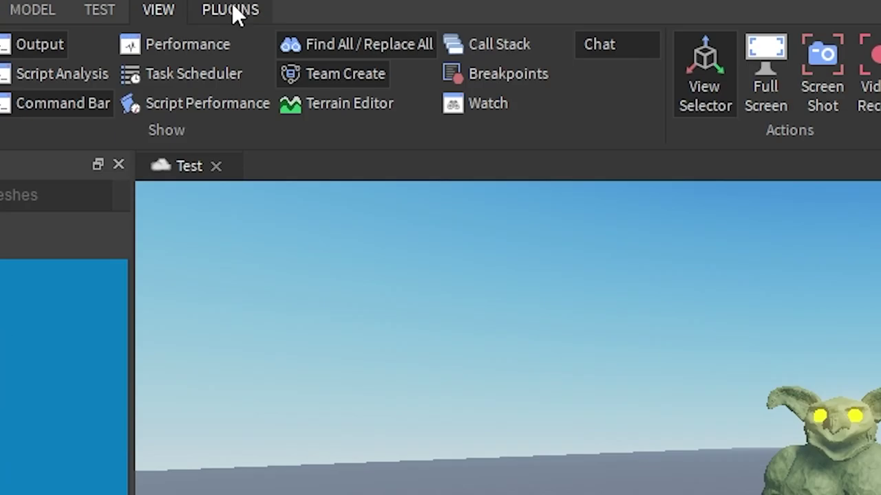
Start rig editing on the goblin model with the RigEdit Lite plugin and inspect its upper body up close.
left_click(232, 9)
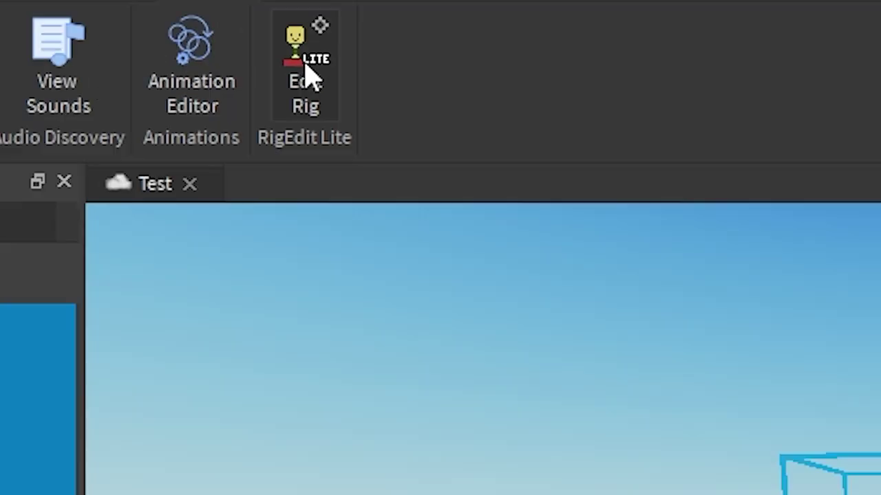
left_click(305, 75)
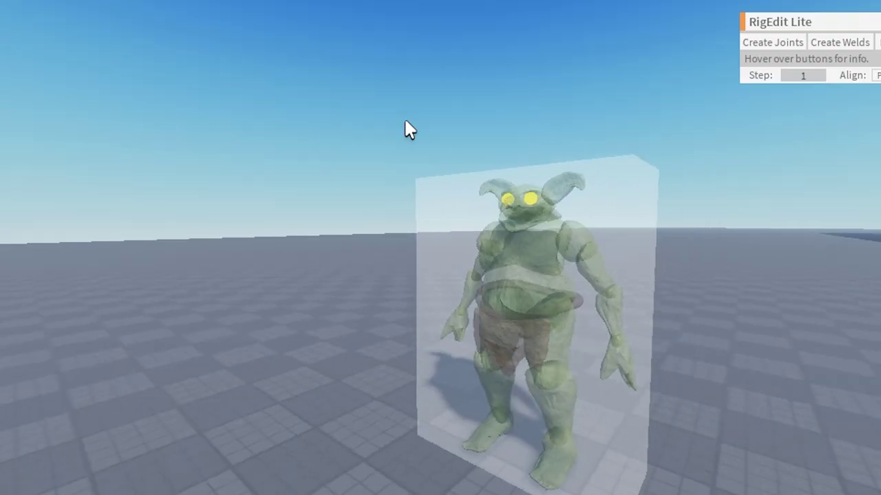
right_click_drag(405, 124, 405, 124)
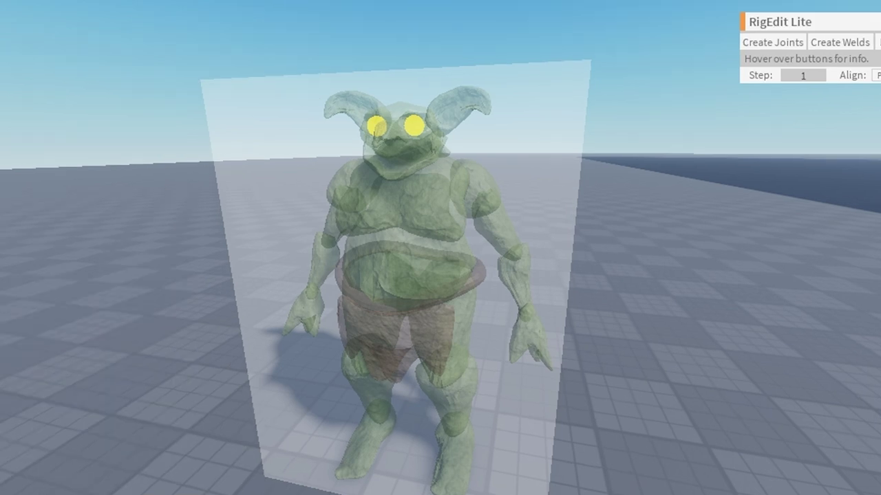
key("w")
right_click_drag(699, 142, 698, 141)
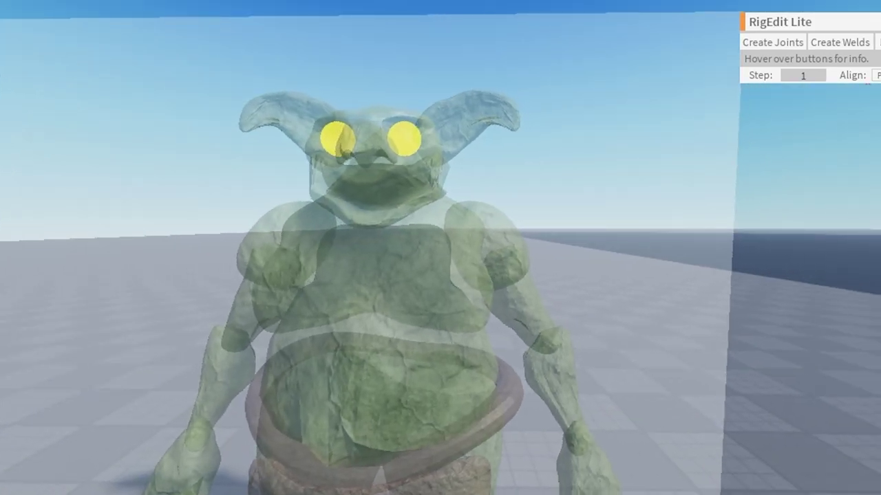